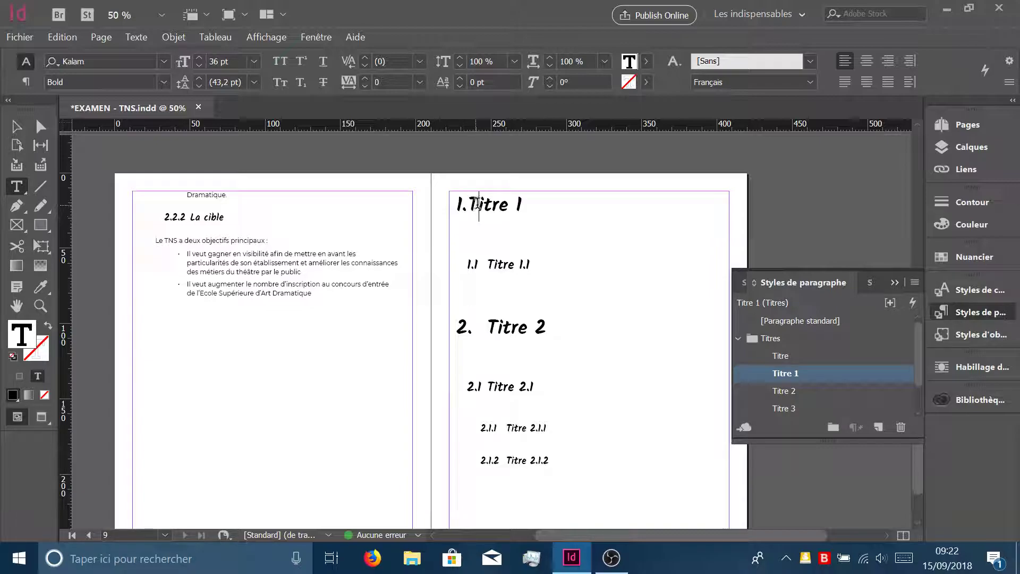
{"action": "left_click_drag", "start_coordinate": [477, 203], "coordinate": [530, 394]}
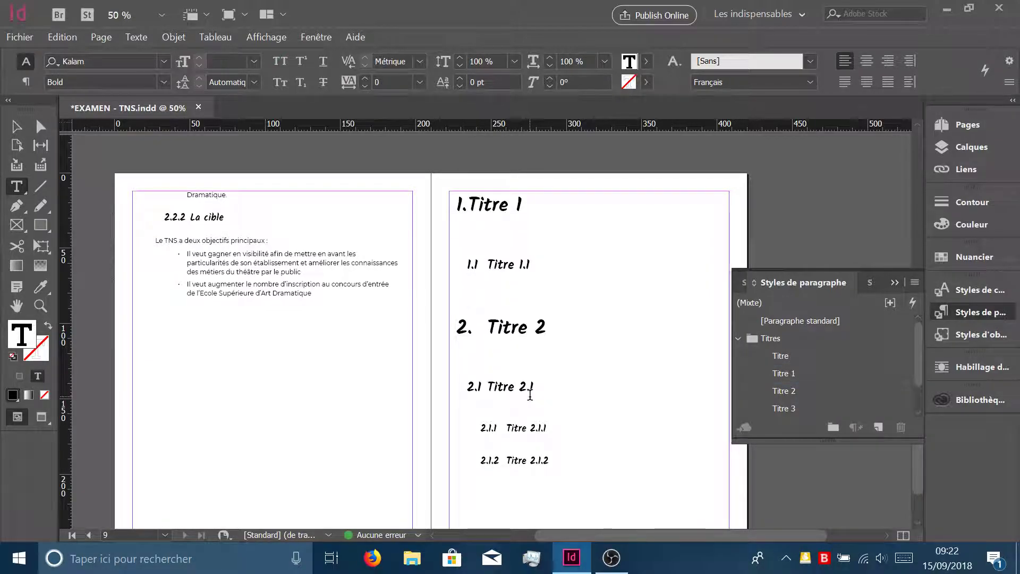
{"action": "left_click", "coordinate": [489, 209]}
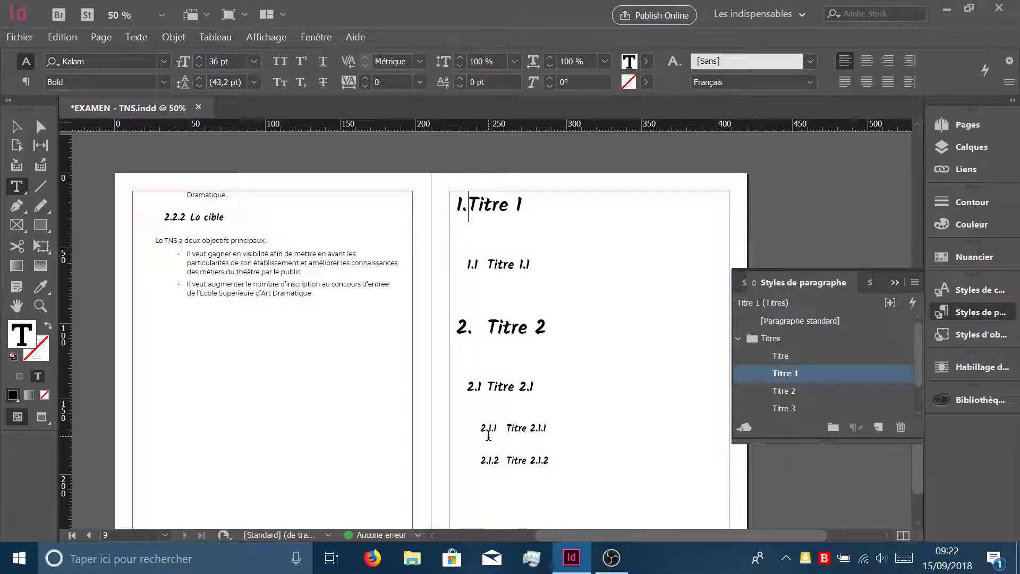
{"action": "left_click", "coordinate": [492, 472]}
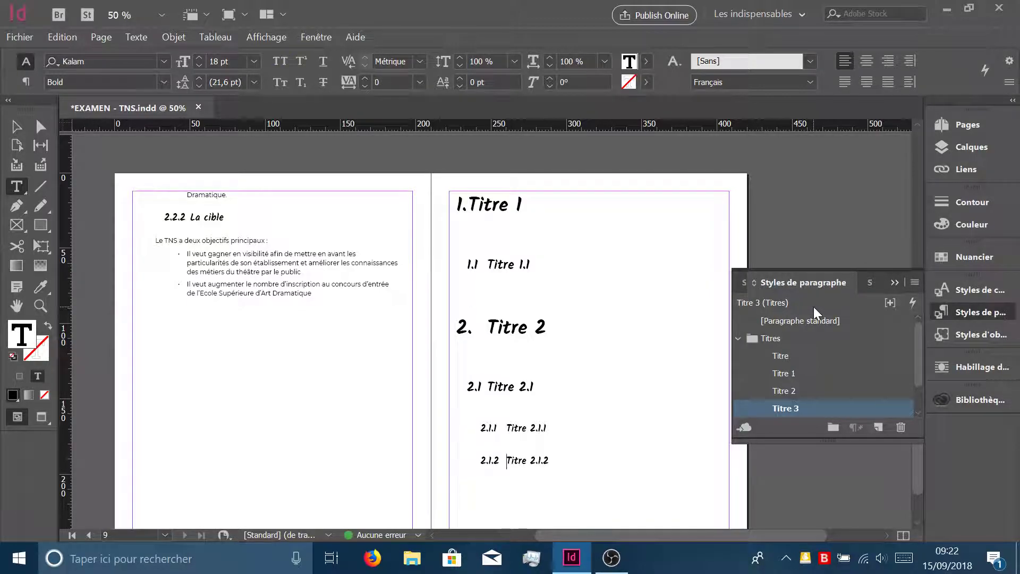
Hide the list of paragraph styles and display it again.
{"action": "left_click", "coordinate": [325, 33]}
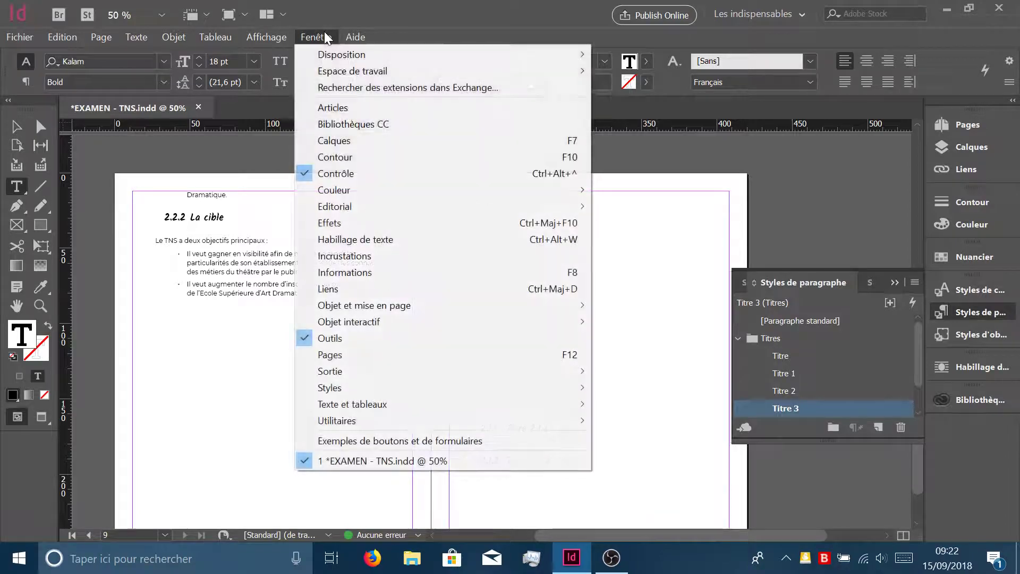
{"action": "mouse_move", "coordinate": [421, 400]}
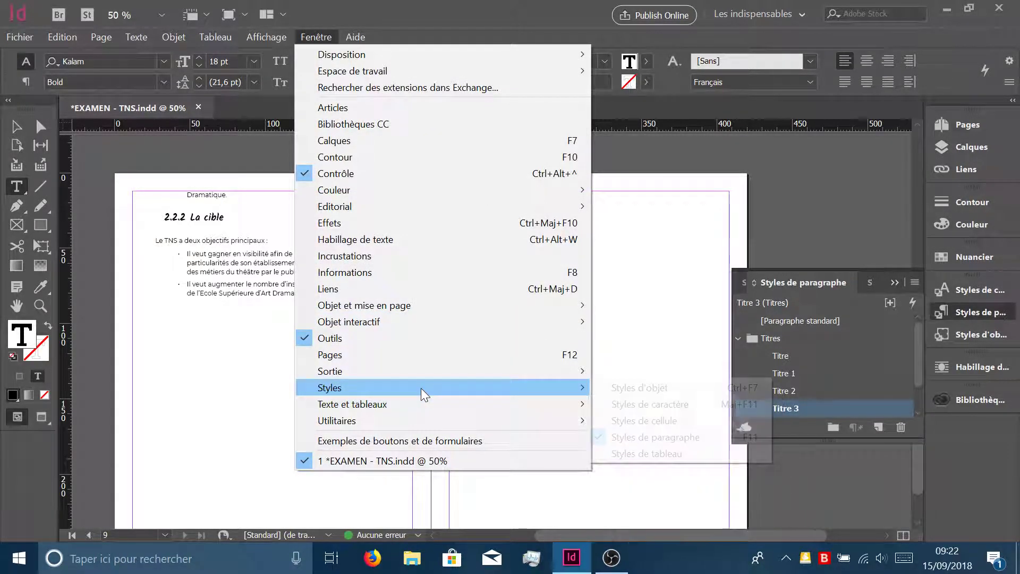
{"action": "left_click", "coordinate": [719, 438]}
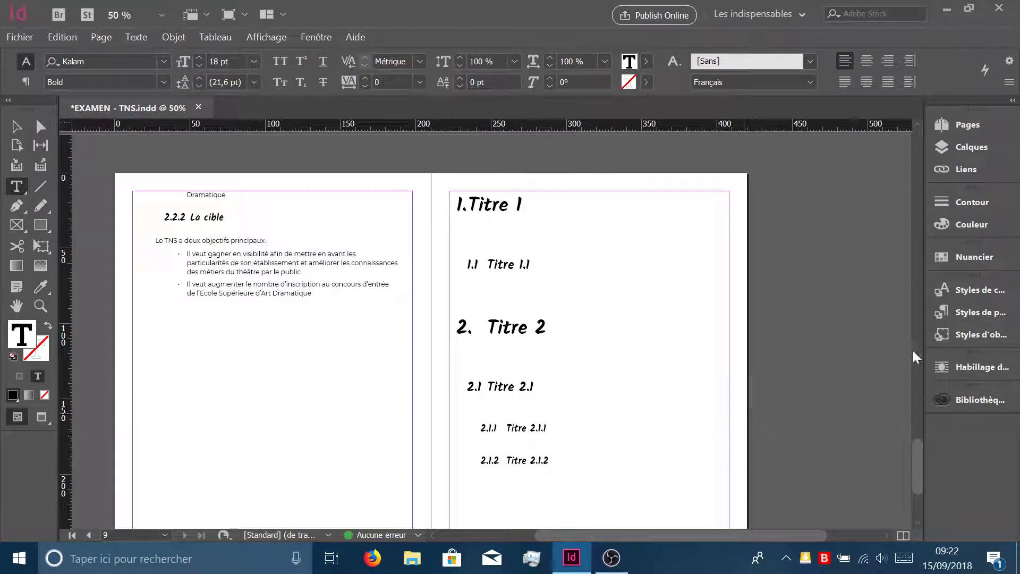
{"action": "left_click", "coordinate": [949, 311]}
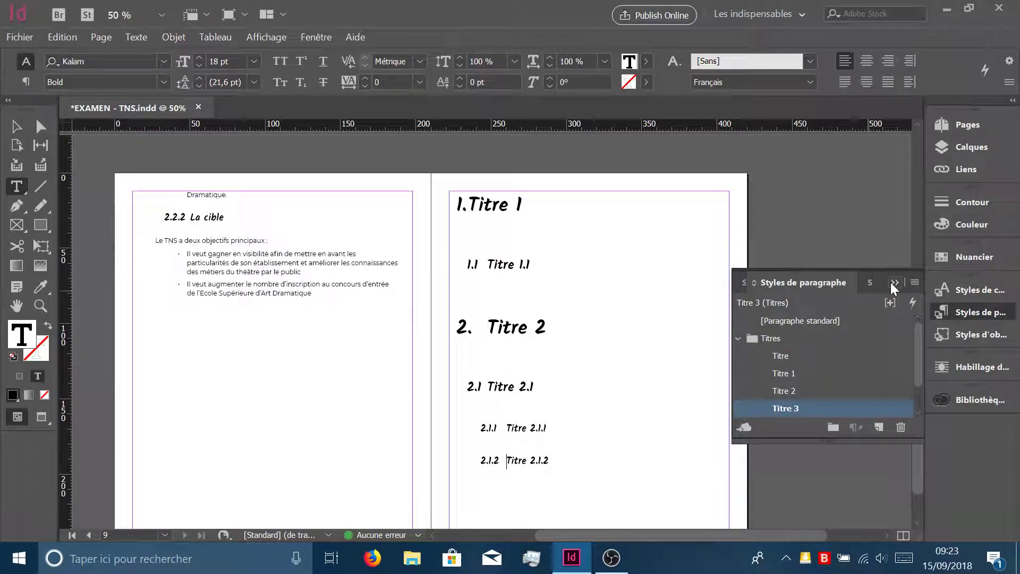
Reset all six headings, from Titre 1 through Titre 2.1.2, to the [Paragraphe standard] style.
{"action": "left_click_drag", "start_coordinate": [484, 206], "coordinate": [524, 461]}
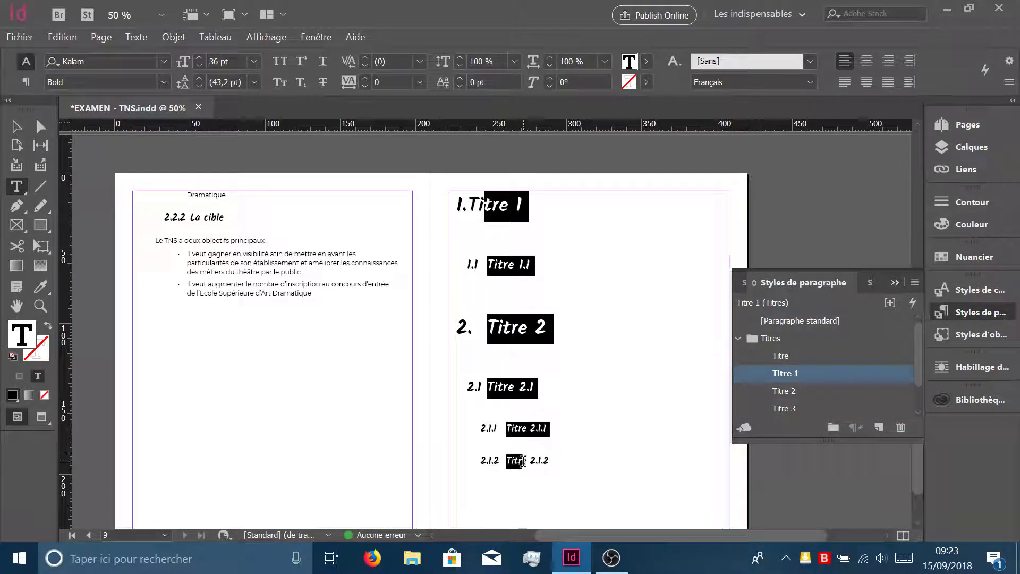
{"action": "left_click", "coordinate": [816, 321]}
{"action": "left_click", "coordinate": [510, 212]}
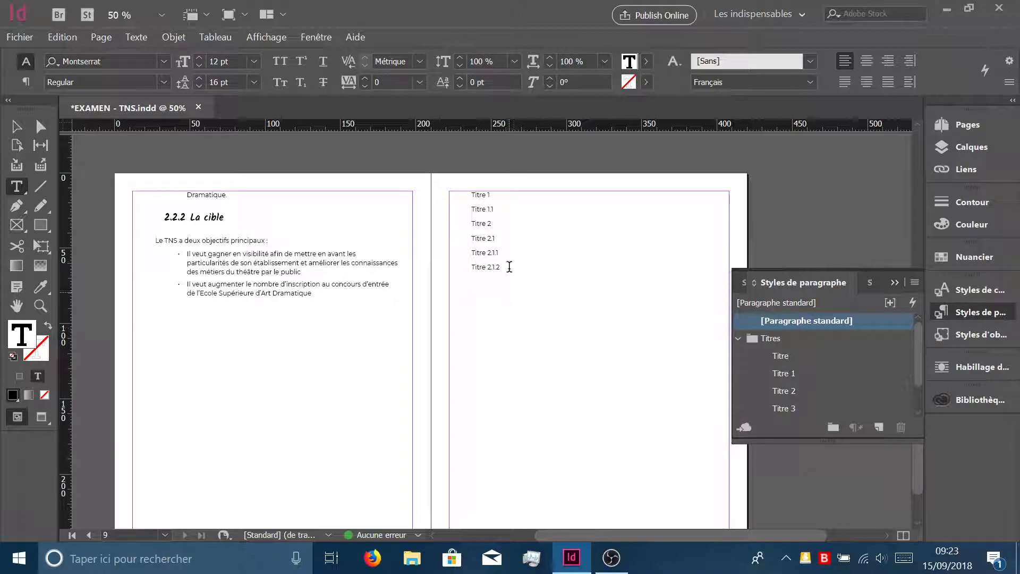
{"action": "left_click_drag", "start_coordinate": [510, 266], "coordinate": [484, 202]}
Apply the Titre 1 paragraph style to the line "Titre 1" and the Titre 2 style to "Titre 1.1".
{"action": "left_click", "coordinate": [487, 207]}
{"action": "left_click", "coordinate": [502, 194]}
{"action": "left_click", "coordinate": [496, 197]}
{"action": "key", "text": "Right"}
{"action": "left_click", "coordinate": [809, 375]}
{"action": "left_click", "coordinate": [512, 241]}
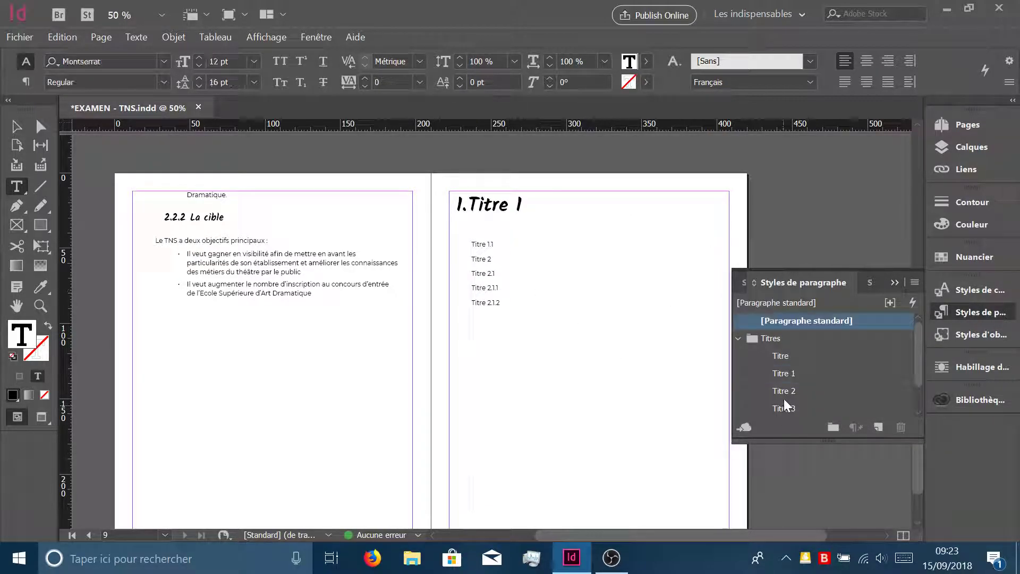
{"action": "left_click", "coordinate": [784, 392]}
Apply the Titre 1 paragraph style to the line "Titre 2" and the Titre 2 style to "Titre 2.1".
{"action": "left_click", "coordinate": [522, 295]}
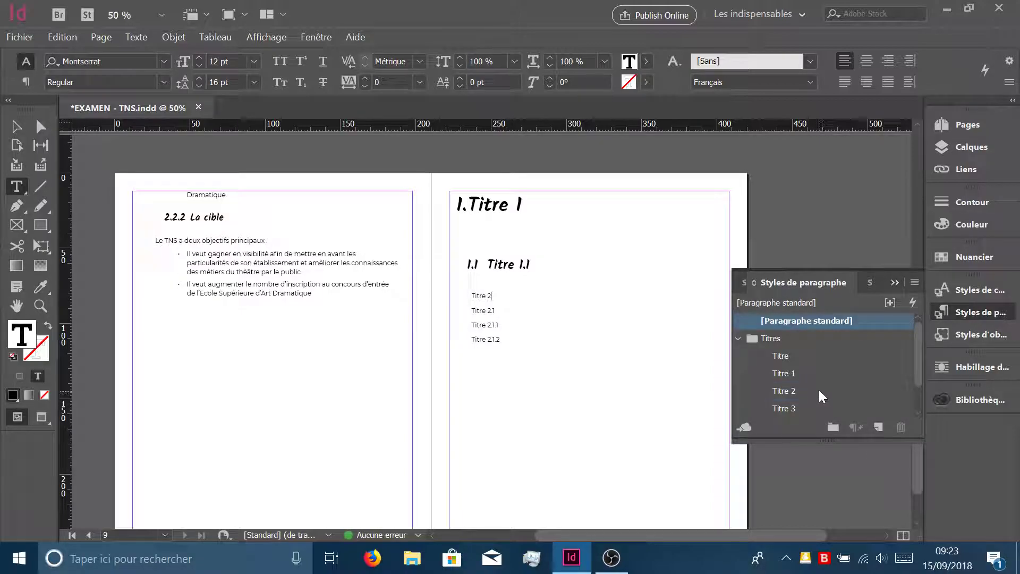
{"action": "left_click", "coordinate": [797, 373]}
{"action": "left_click", "coordinate": [519, 366]}
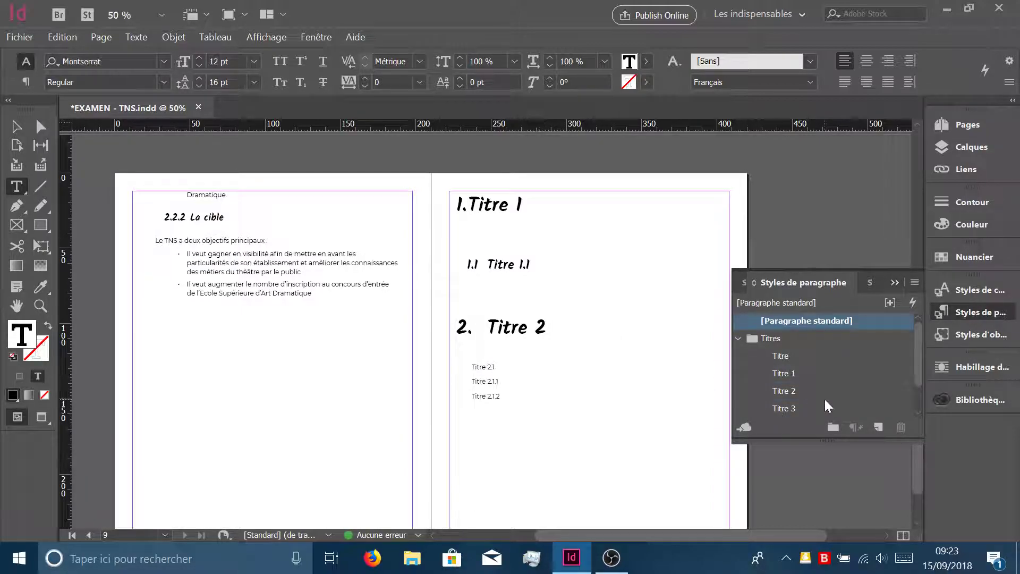
{"action": "left_click", "coordinate": [809, 384]}
Apply the Titre 3 paragraph style to the lines "Titre 2.1.1" and "Titre 2.1.2".
{"action": "left_click", "coordinate": [652, 418]}
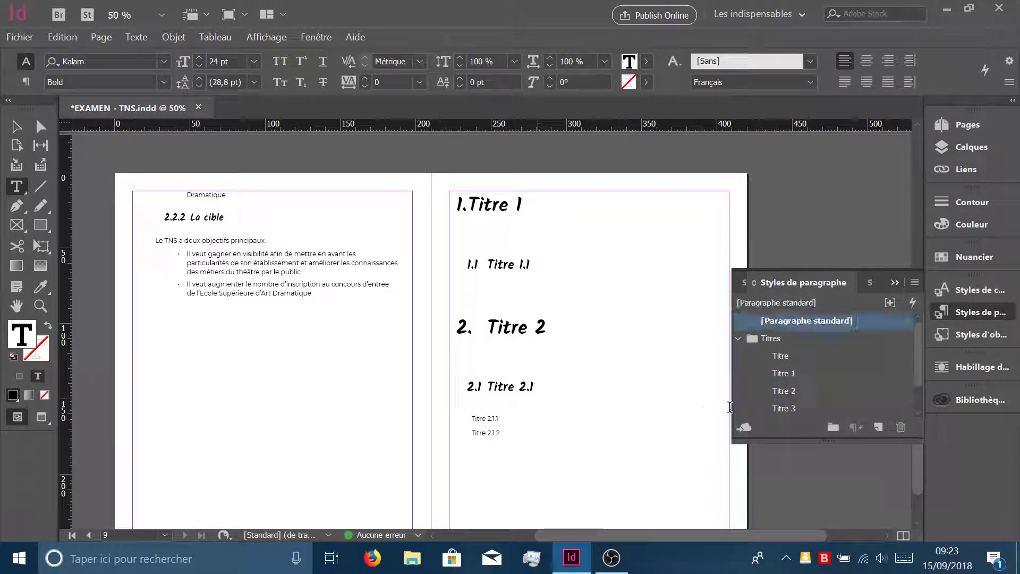
{"action": "left_click", "coordinate": [754, 407]}
{"action": "left_click", "coordinate": [617, 449]}
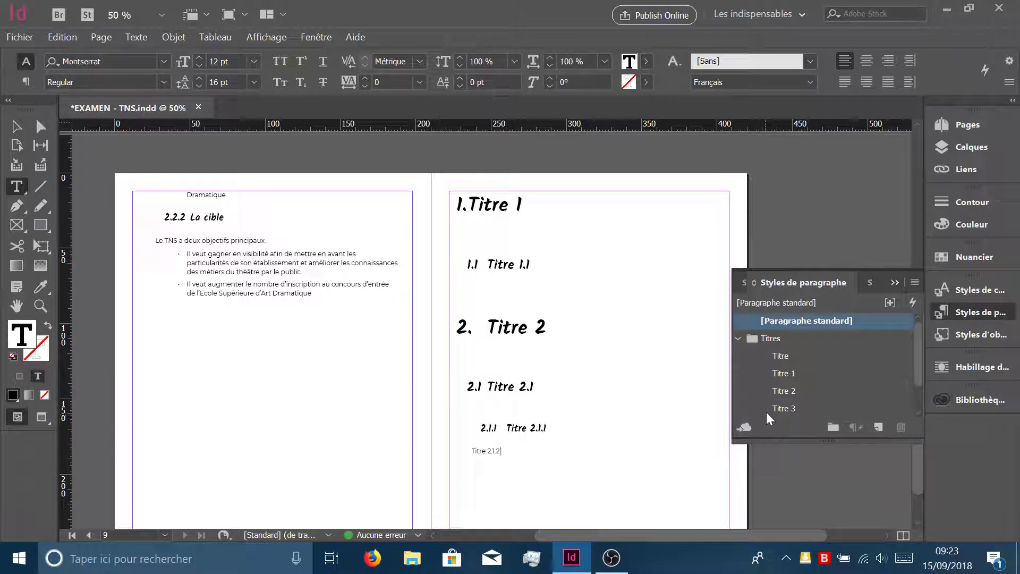
{"action": "left_click", "coordinate": [767, 411]}
{"action": "left_click", "coordinate": [537, 266]}
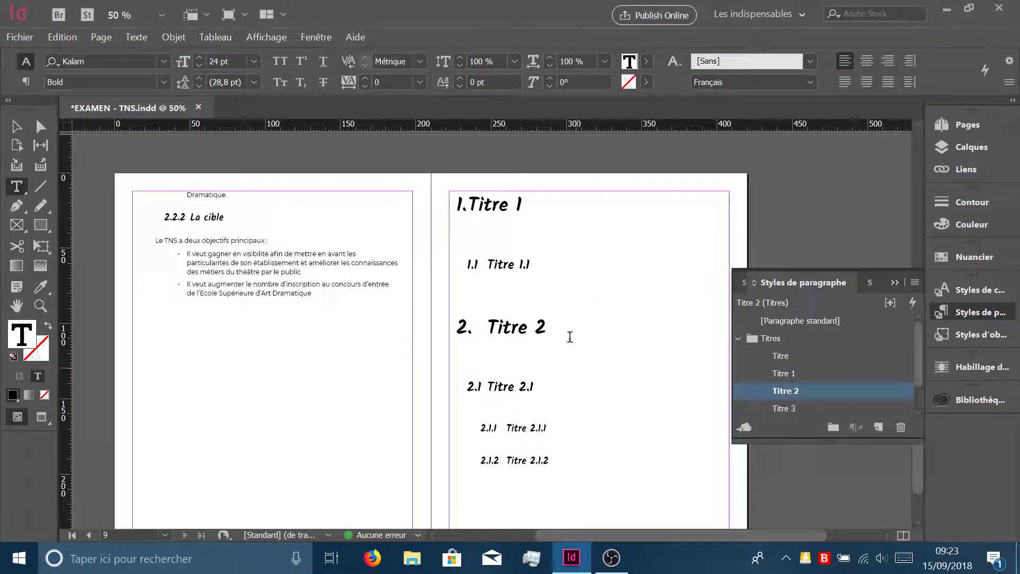
{"action": "left_click_drag", "start_coordinate": [493, 204], "coordinate": [544, 461]}
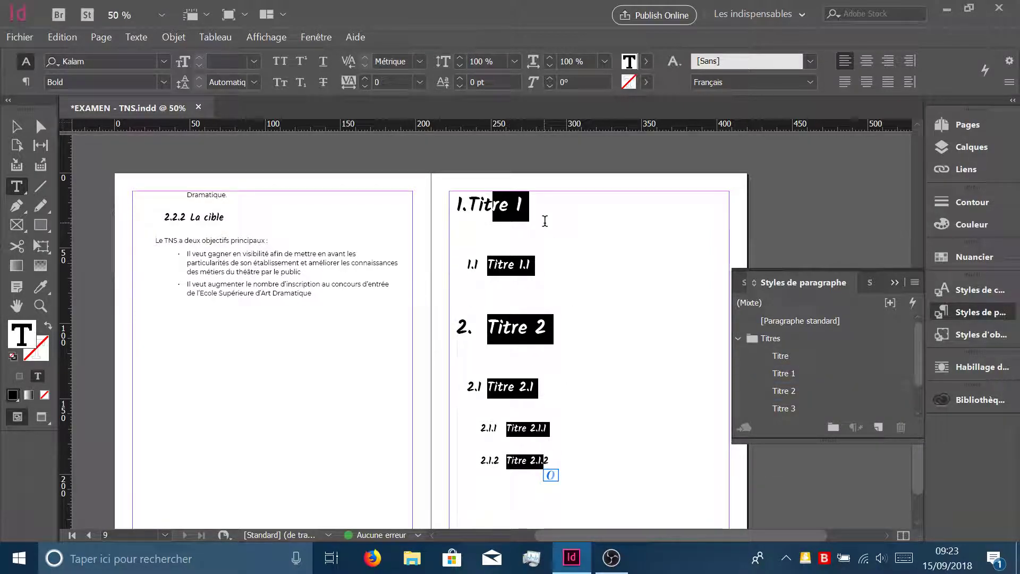
{"action": "left_click", "coordinate": [544, 219]}
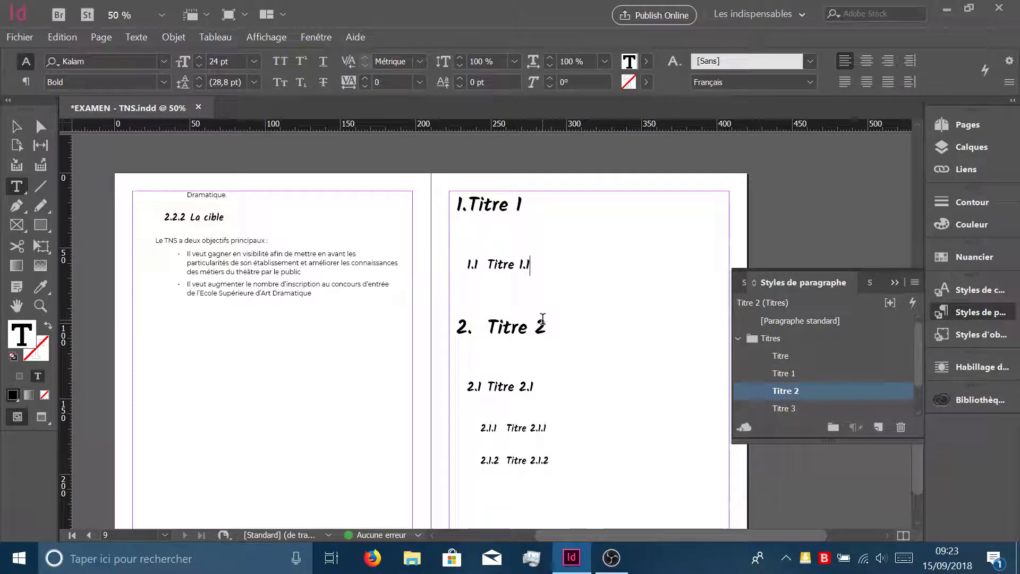
Open the bullets and numbering options of the Titre 1 paragraph style and choose Numéros as list type, at level 1.
{"action": "left_click", "coordinate": [525, 209]}
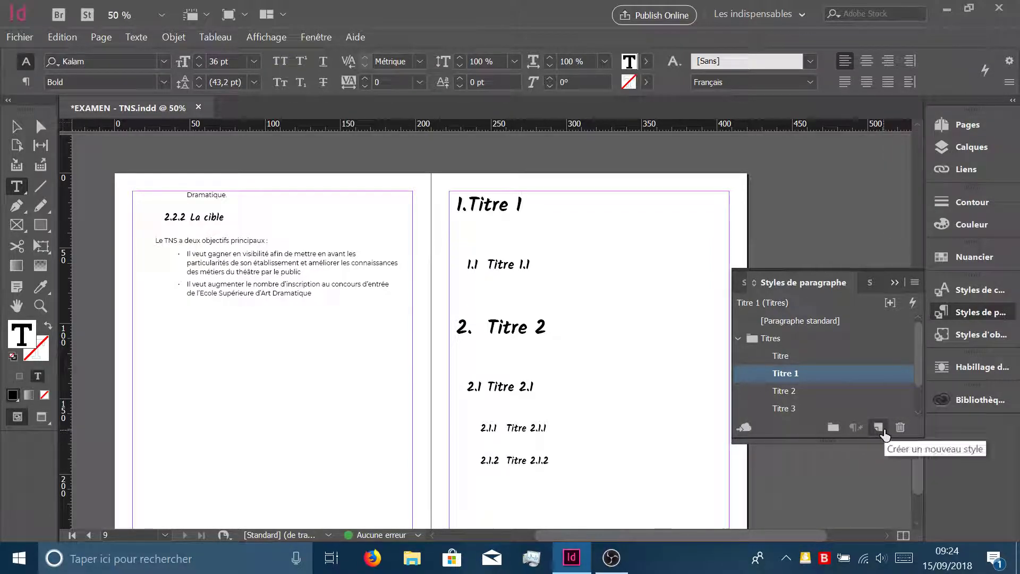
{"action": "double_click", "coordinate": [835, 375]}
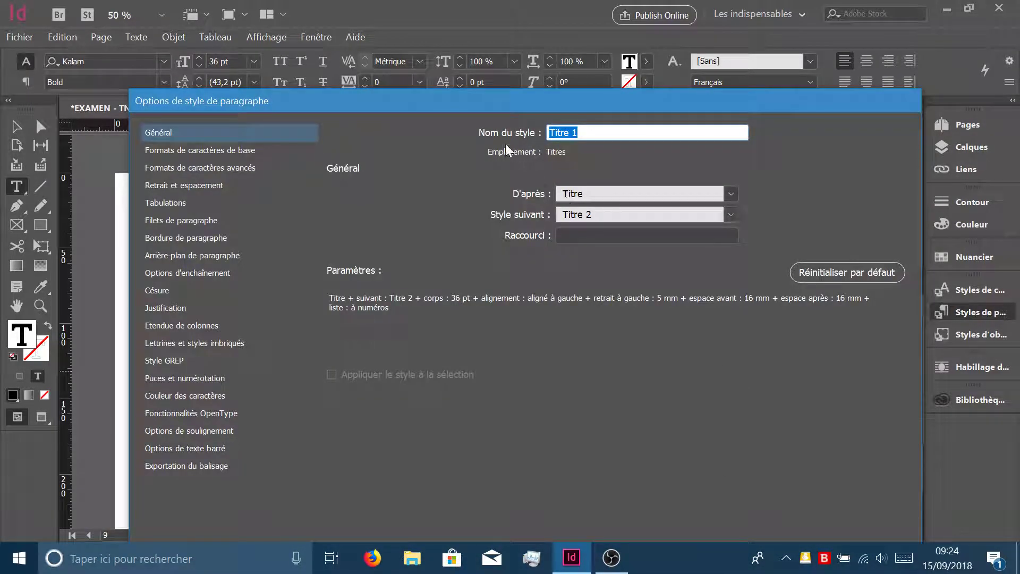
{"action": "left_click_drag", "start_coordinate": [489, 103], "coordinate": [505, 30]}
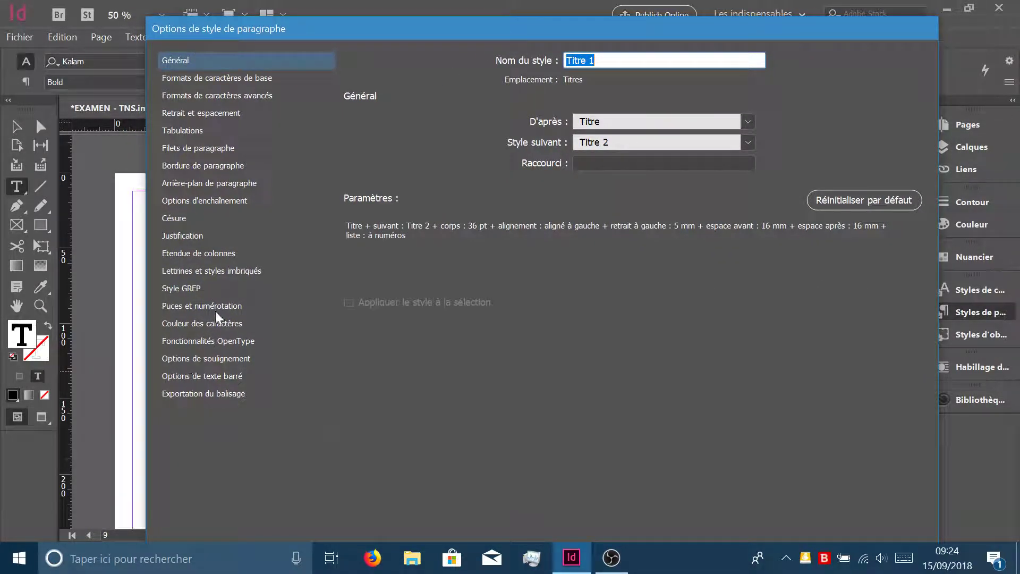
{"action": "left_click", "coordinate": [221, 310]}
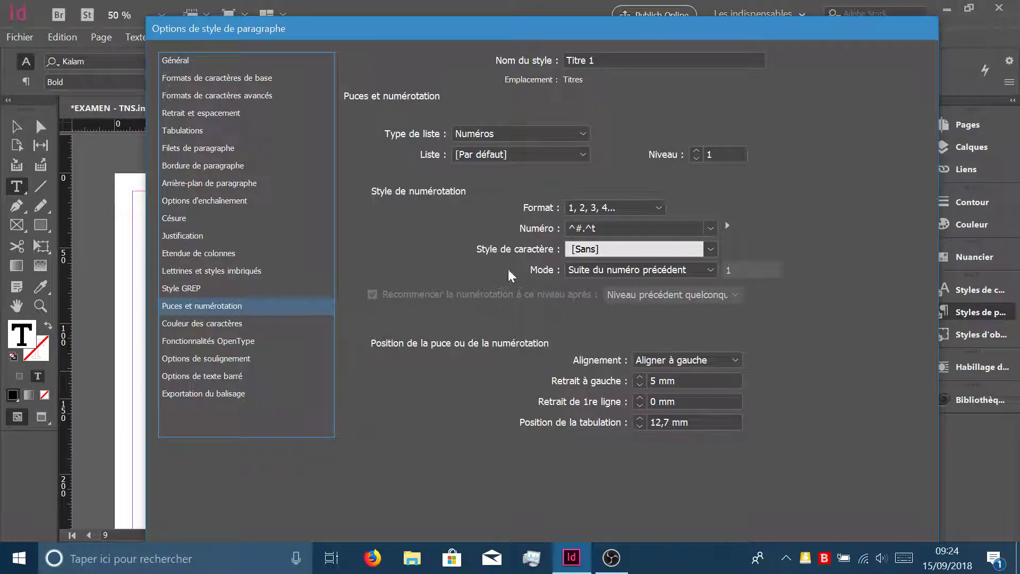
{"action": "left_click", "coordinate": [565, 131]}
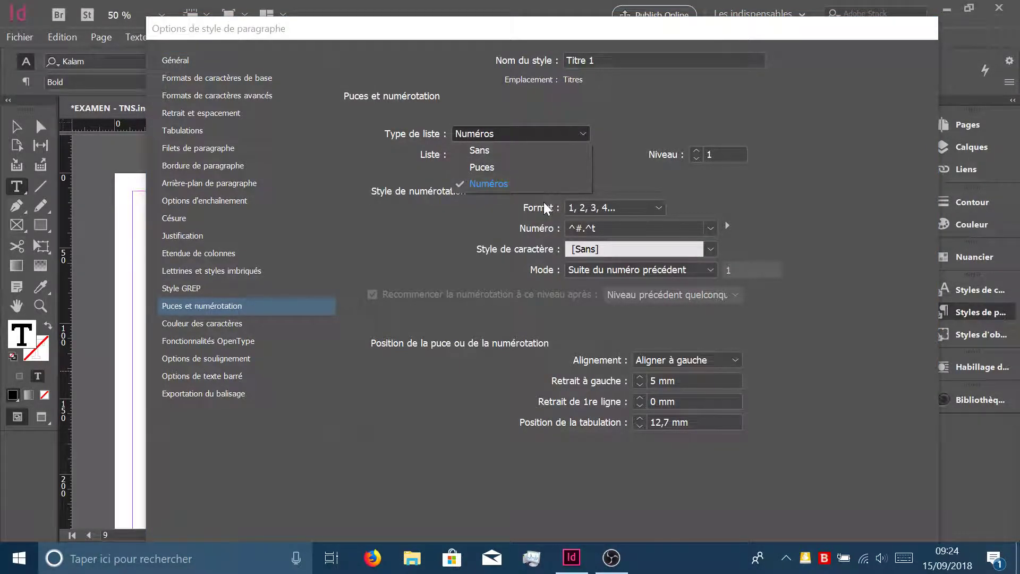
{"action": "left_click", "coordinate": [543, 187]}
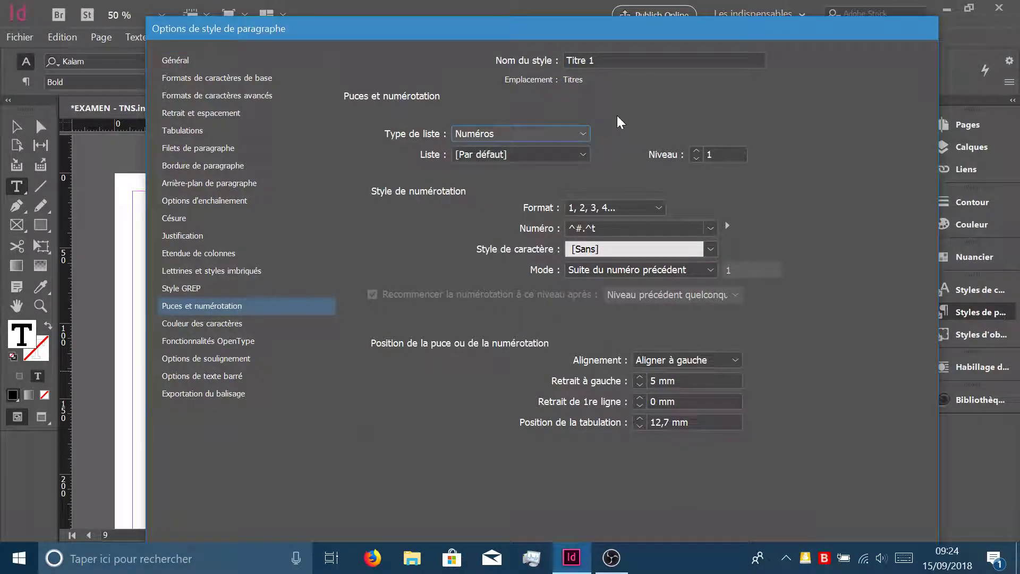
{"action": "left_click", "coordinate": [716, 153]}
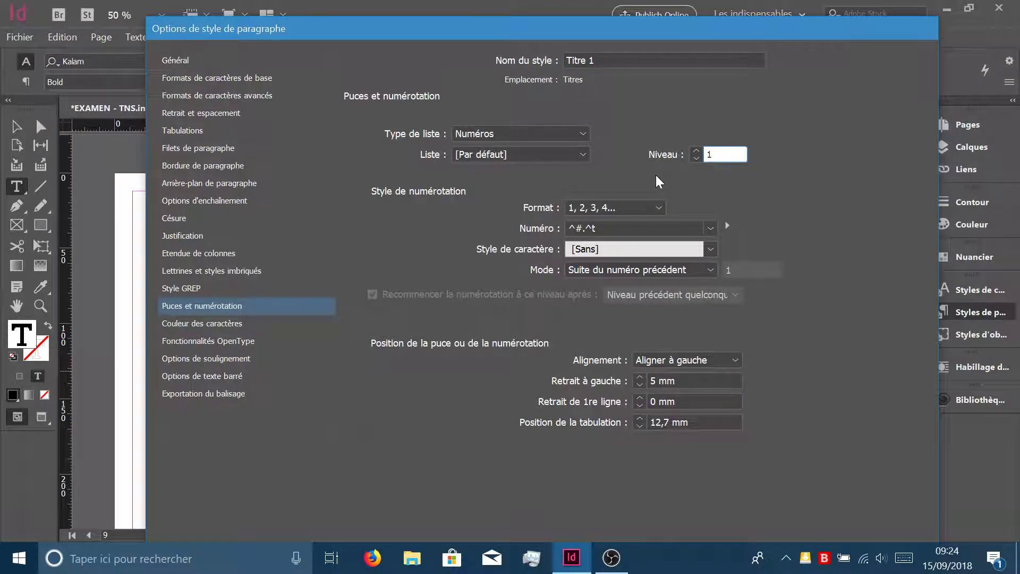
Try adding arbitrary letters to the end of the Titre 1 style's number code and restore it to ^#.^t.
{"action": "left_click", "coordinate": [600, 230]}
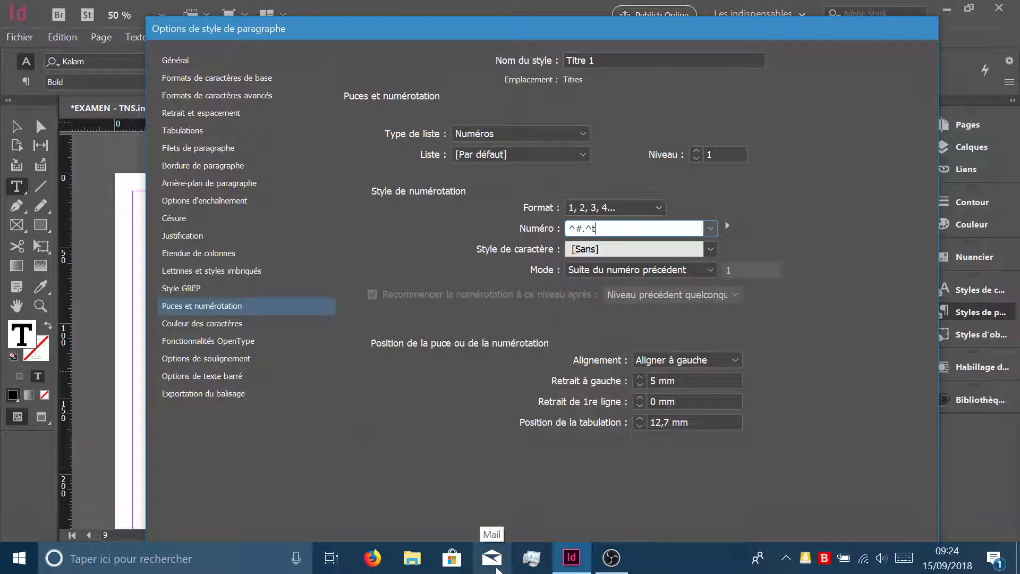
{"action": "key", "text": "BackSpace"}
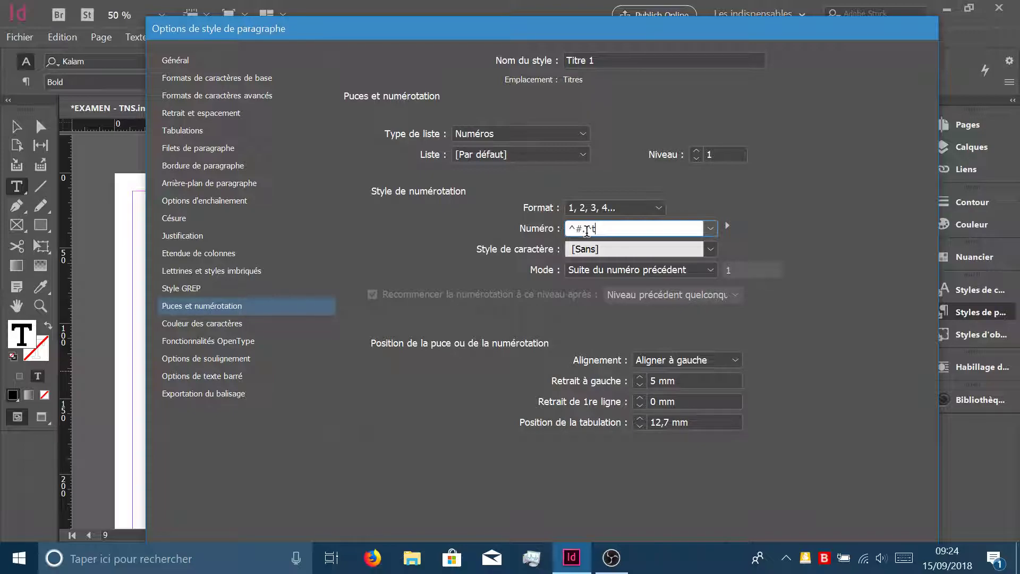
{"action": "left_click", "coordinate": [728, 228]}
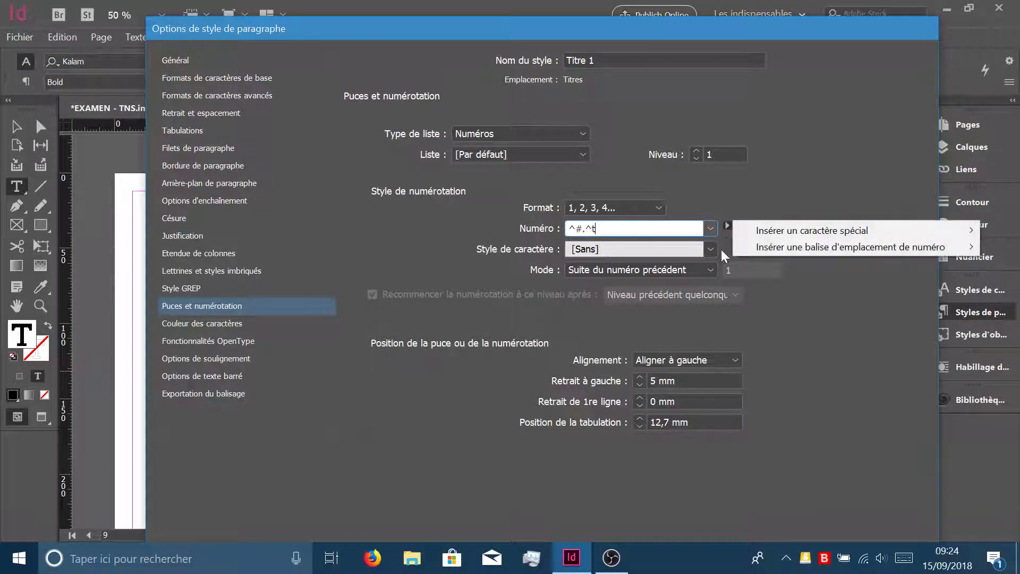
{"action": "left_click", "coordinate": [627, 229]}
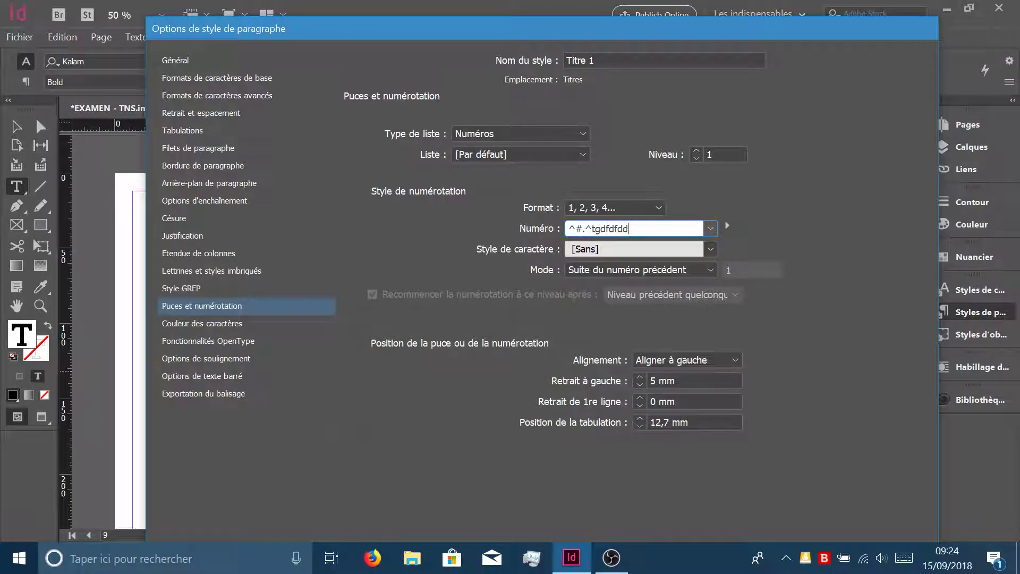
{"action": "key", "text": "BackSpace"}
{"action": "key", "text": "BackSpace"}
{"action": "key", "text": "BackSpace"}
{"action": "key", "text": "BackSpace"}
{"action": "key", "text": "BackSpace"}
{"action": "key", "text": "BackSpace"}
{"action": "key", "text": "BackSpace"}
{"action": "key", "text": "BackSpace"}
{"action": "type", "text": "t"}
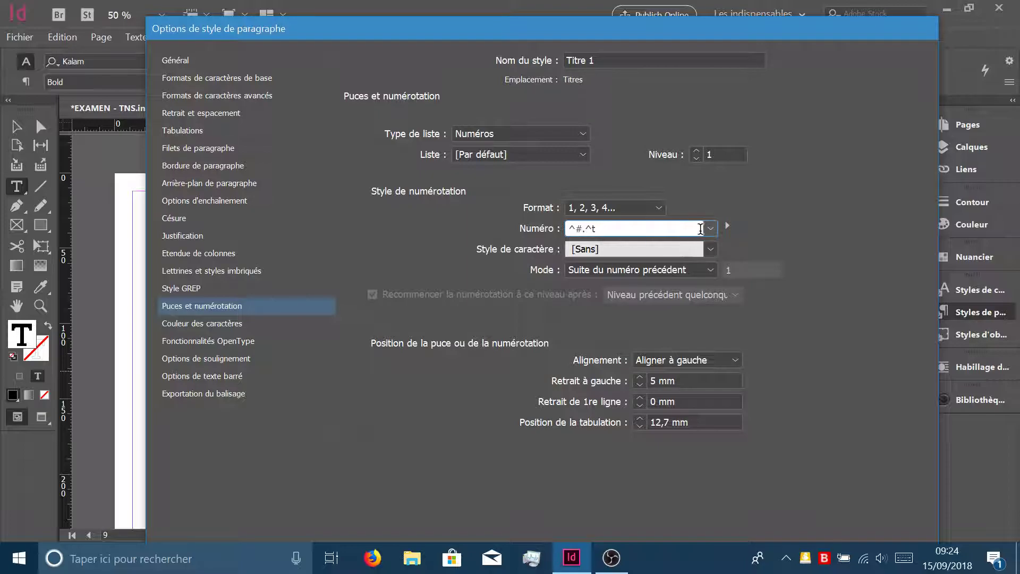
Try to insert a Niveau actuel placeholder after the tab in the number code, and remove it again.
{"action": "left_click", "coordinate": [727, 225]}
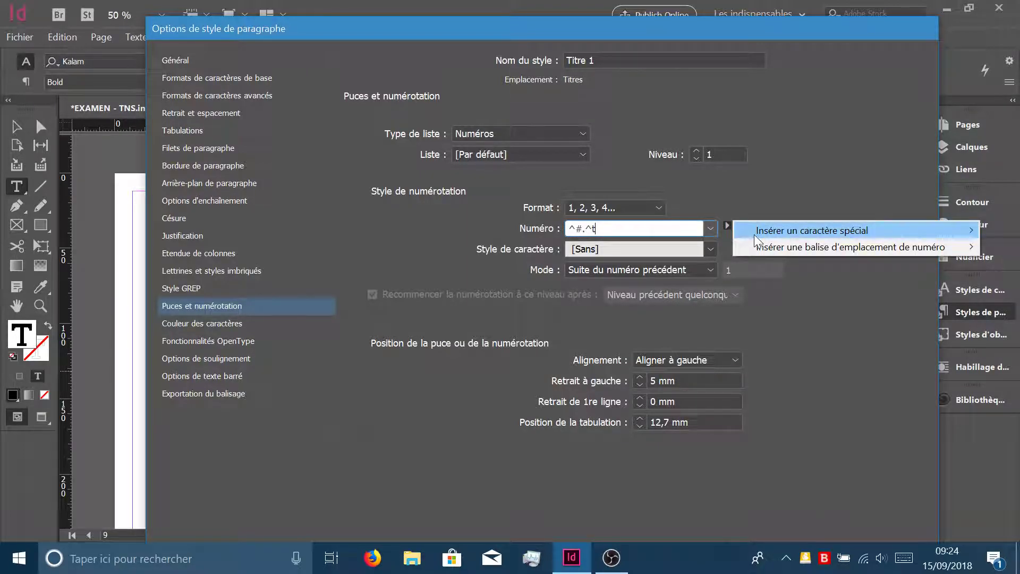
{"action": "mouse_move", "coordinate": [762, 237]}
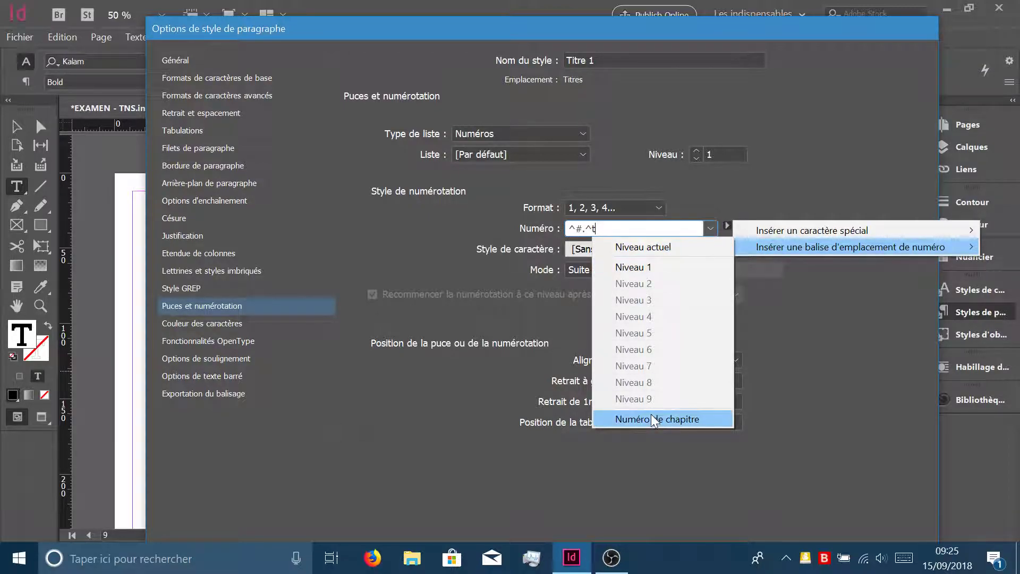
{"action": "left_click", "coordinate": [661, 249]}
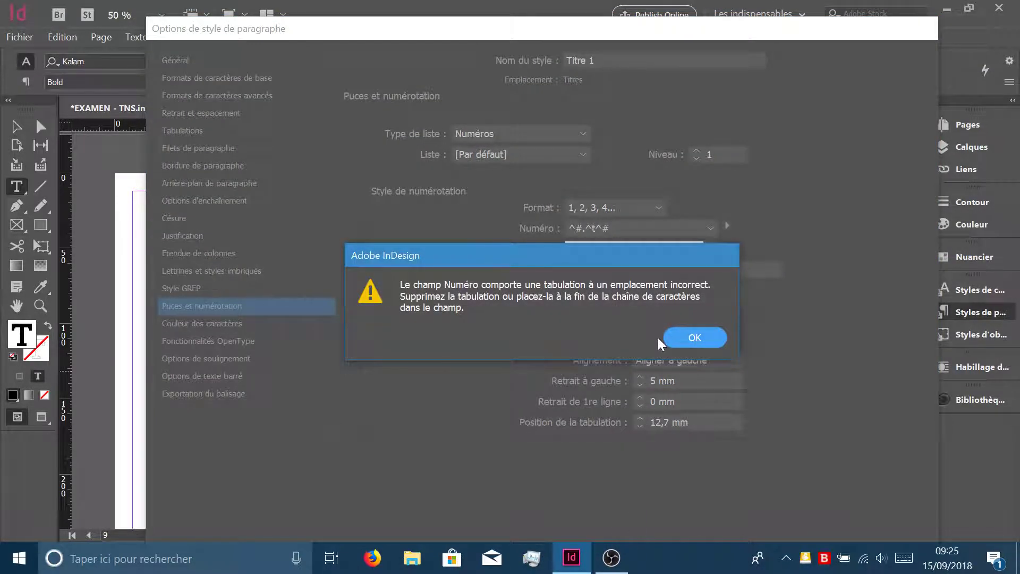
{"action": "left_click", "coordinate": [694, 338]}
{"action": "key", "text": "BackSpace"}
{"action": "key", "text": "BackSpace"}
Select the ^# part of the number code and review the available number placeholder levels without inserting one.
{"action": "left_click_drag", "start_coordinate": [582, 227], "coordinate": [569, 228]}
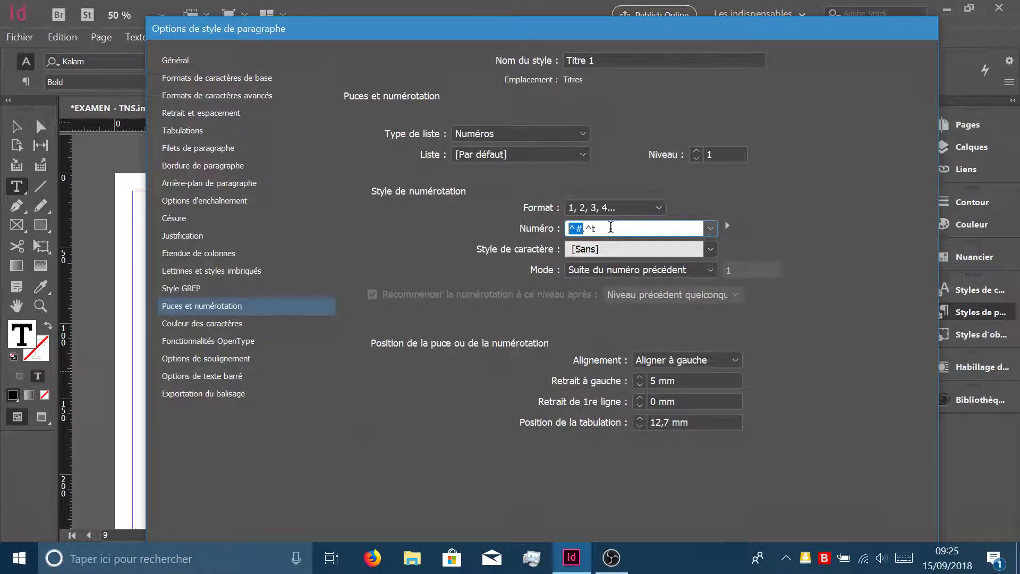
{"action": "left_click", "coordinate": [727, 228]}
{"action": "mouse_move", "coordinate": [849, 245]}
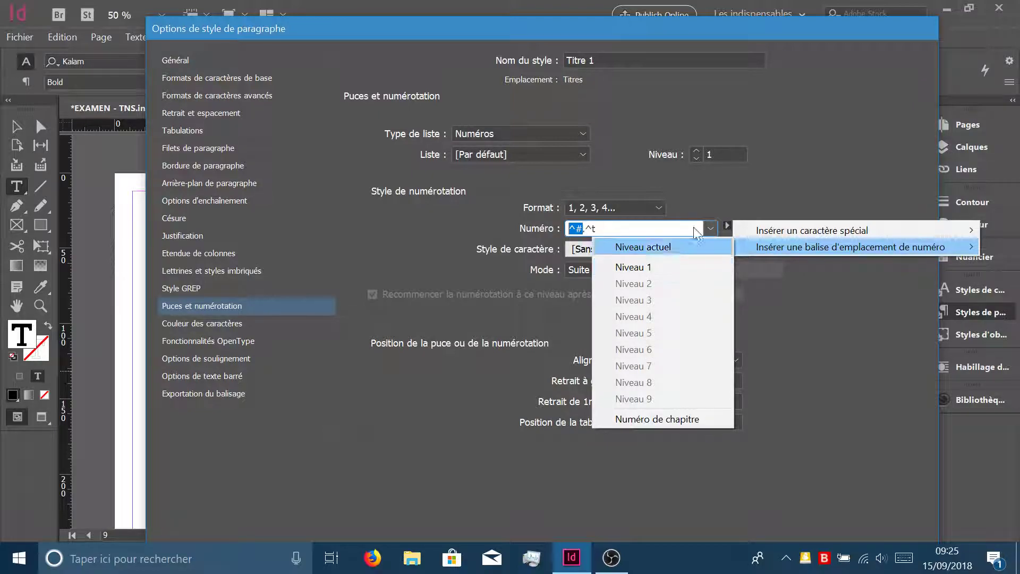
{"action": "left_click", "coordinate": [730, 201]}
{"action": "left_click", "coordinate": [576, 229]}
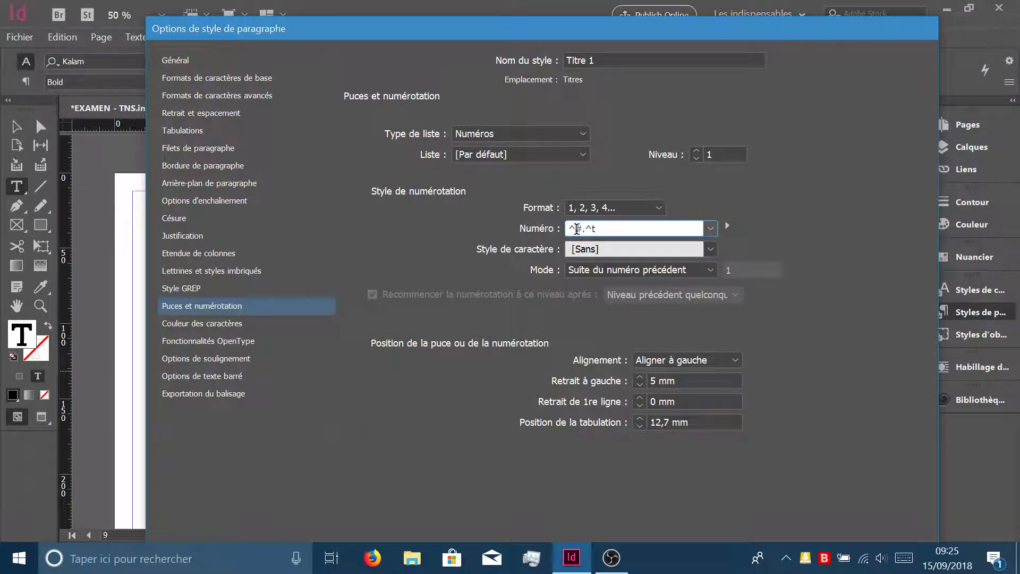
Compare the Titre 1 number code, including its ^t tab part, with the numbered heading on the page and accept the style options.
{"action": "left_click_drag", "start_coordinate": [555, 59], "coordinate": [597, 363]}
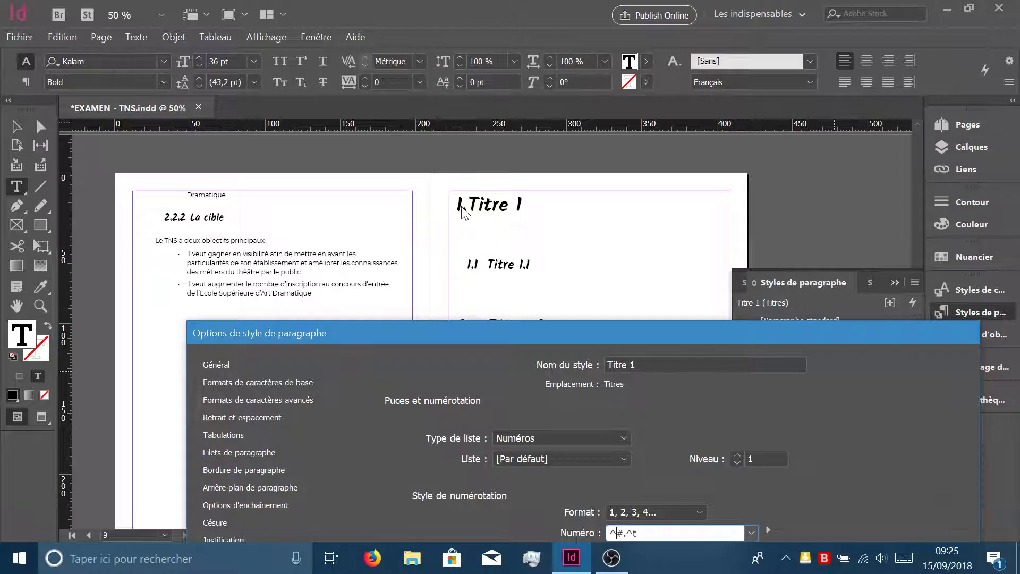
{"action": "left_click_drag", "start_coordinate": [656, 336], "coordinate": [649, 209]}
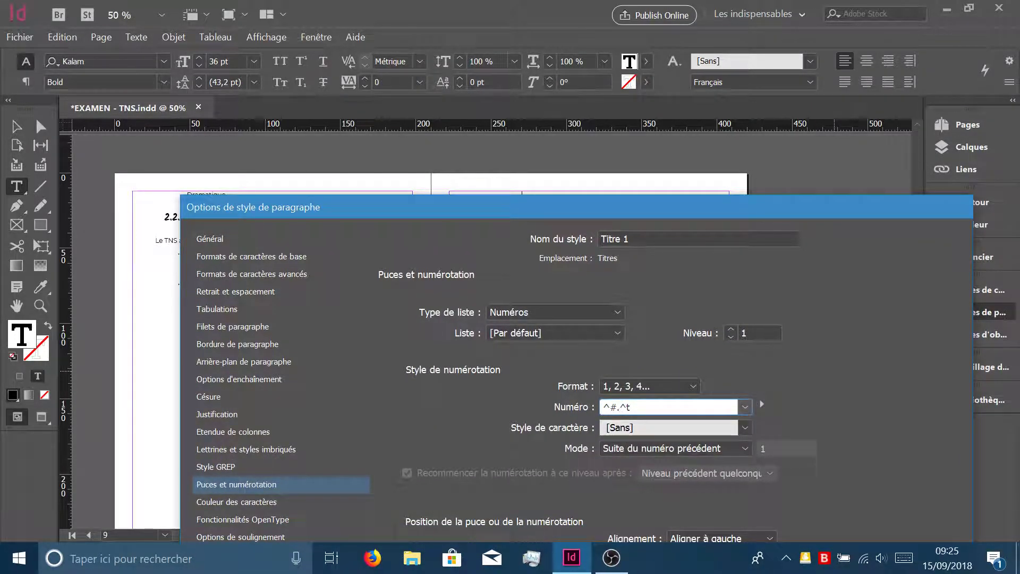
{"action": "left_click_drag", "start_coordinate": [615, 197], "coordinate": [597, 256]}
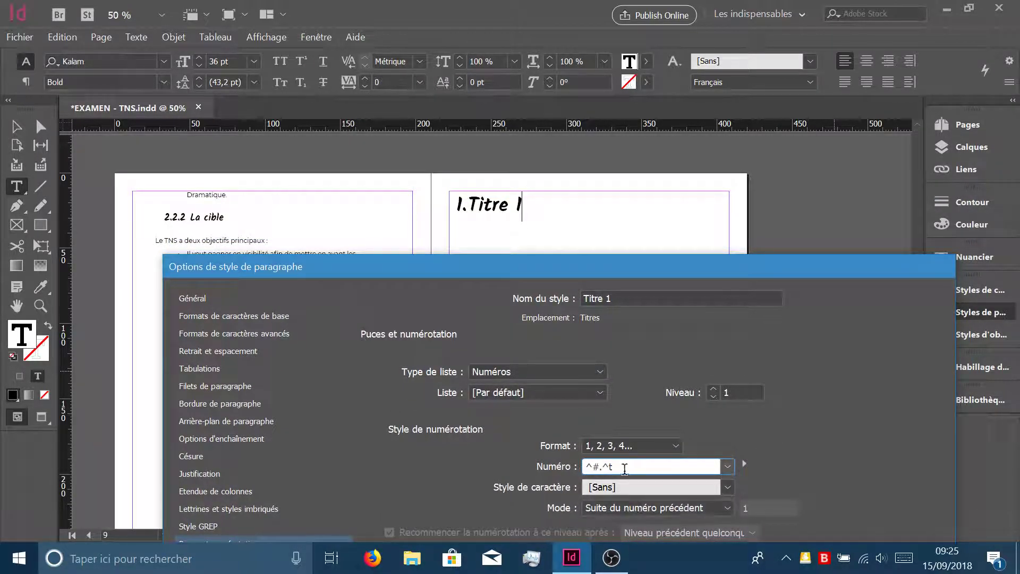
{"action": "left_click_drag", "start_coordinate": [601, 466], "coordinate": [617, 466]}
{"action": "left_click_drag", "start_coordinate": [879, 270], "coordinate": [859, 50]}
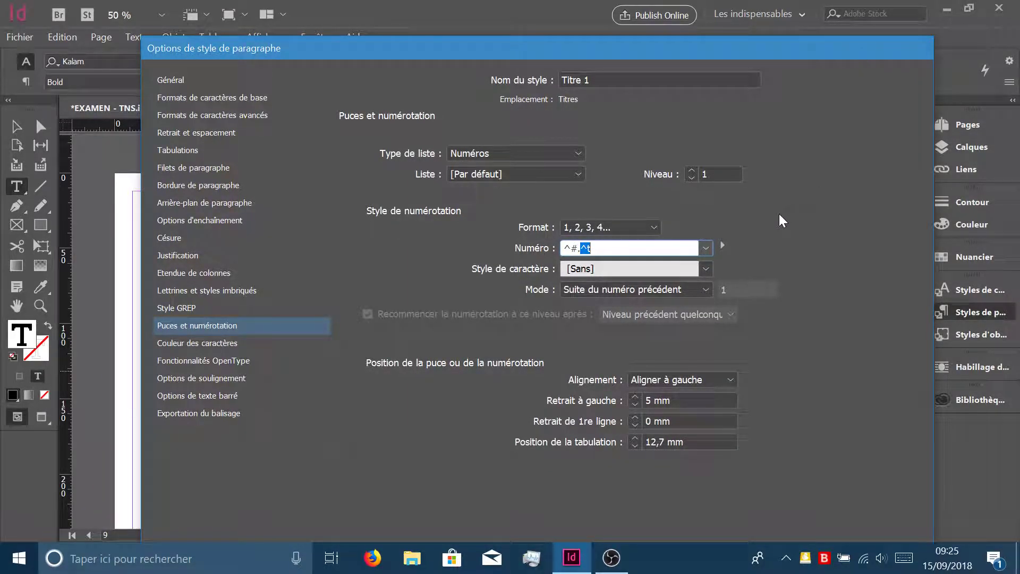
{"action": "key", "text": "Return"}
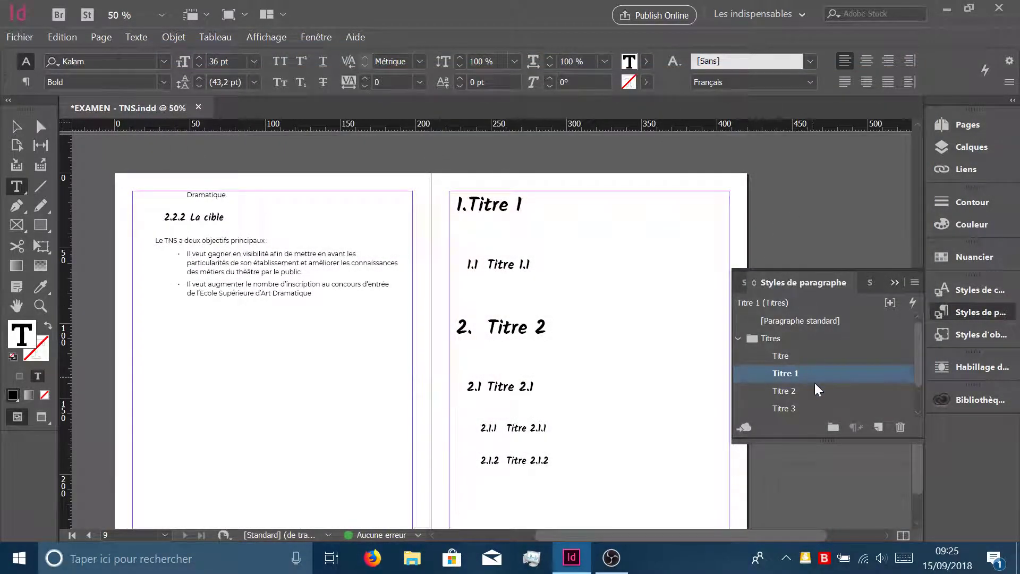
Select the Titre 1.1 heading's style, Titre 2, open its bullets and numbering options and check the list level.
{"action": "left_click", "coordinate": [545, 264]}
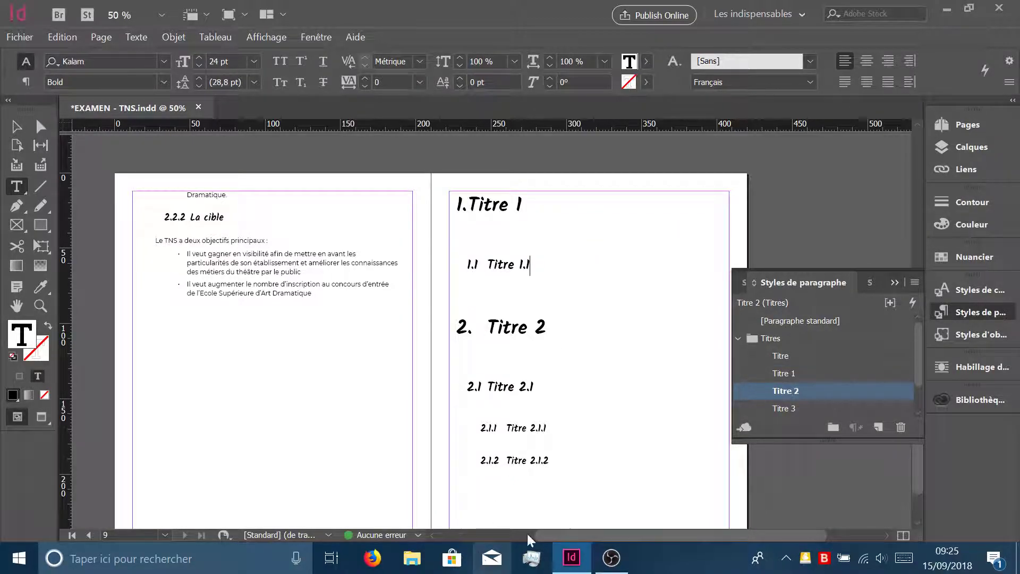
{"action": "double_click", "coordinate": [840, 393]}
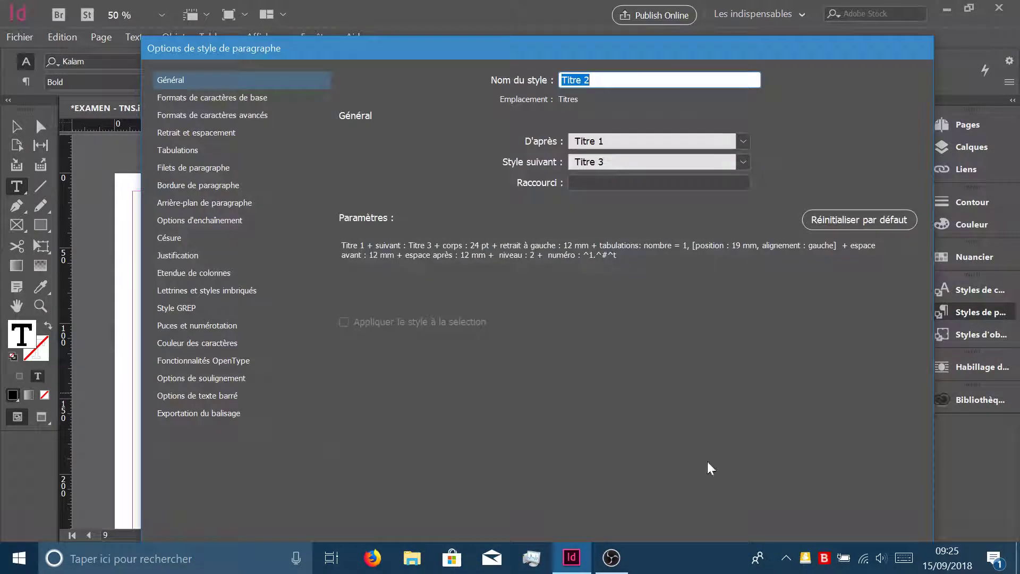
{"action": "left_click", "coordinate": [226, 328]}
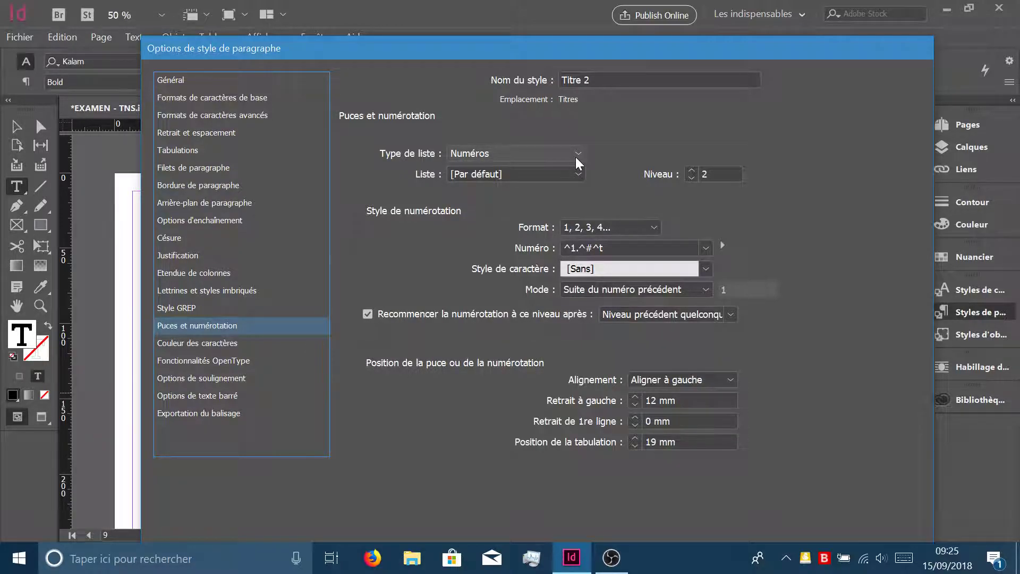
{"action": "left_click", "coordinate": [702, 174]}
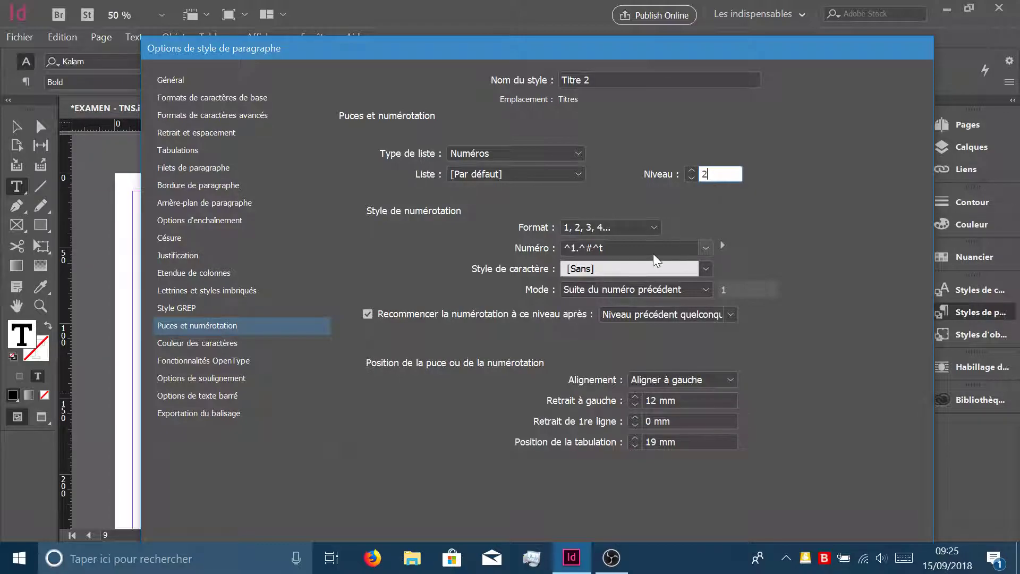
Examine the level 1 placeholder, separating point, current-level placeholder and tab in the Titre 2 number code, and accept the style options.
{"action": "left_click", "coordinate": [583, 247]}
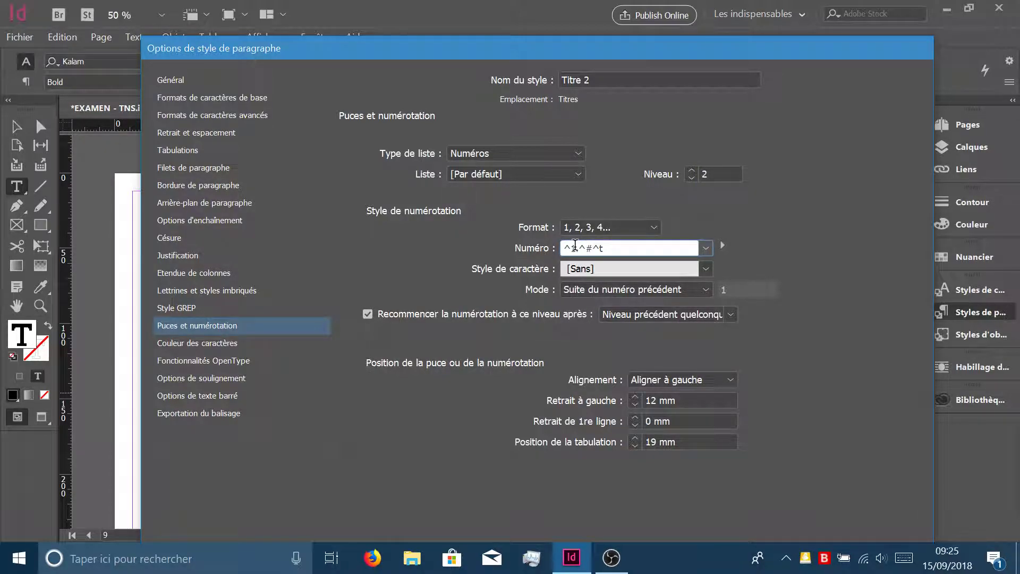
{"action": "left_click_drag", "start_coordinate": [564, 247], "coordinate": [578, 247]}
{"action": "left_click", "coordinate": [581, 248]}
{"action": "left_click_drag", "start_coordinate": [580, 248], "coordinate": [590, 248]}
{"action": "left_click", "coordinate": [585, 247]}
{"action": "left_click", "coordinate": [605, 247]}
{"action": "left_click_drag", "start_coordinate": [579, 247], "coordinate": [589, 248]}
{"action": "left_click", "coordinate": [580, 247]}
{"action": "left_click_drag", "start_coordinate": [565, 248], "coordinate": [576, 248]}
{"action": "left_click", "coordinate": [580, 249]}
{"action": "left_click", "coordinate": [594, 248]}
{"action": "key", "text": "Return"}
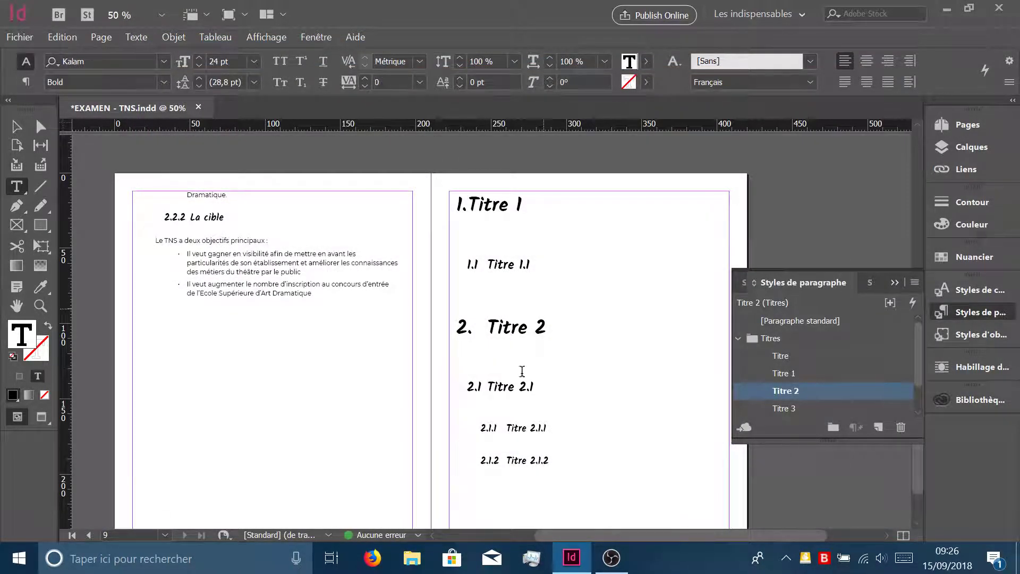
Place the cursor in the Titre 2.1.1 heading, open the Titre 3 style's bullets and numbering options and check the list level.
{"action": "left_click", "coordinate": [475, 202]}
{"action": "left_click", "coordinate": [484, 266]}
{"action": "left_click", "coordinate": [525, 445]}
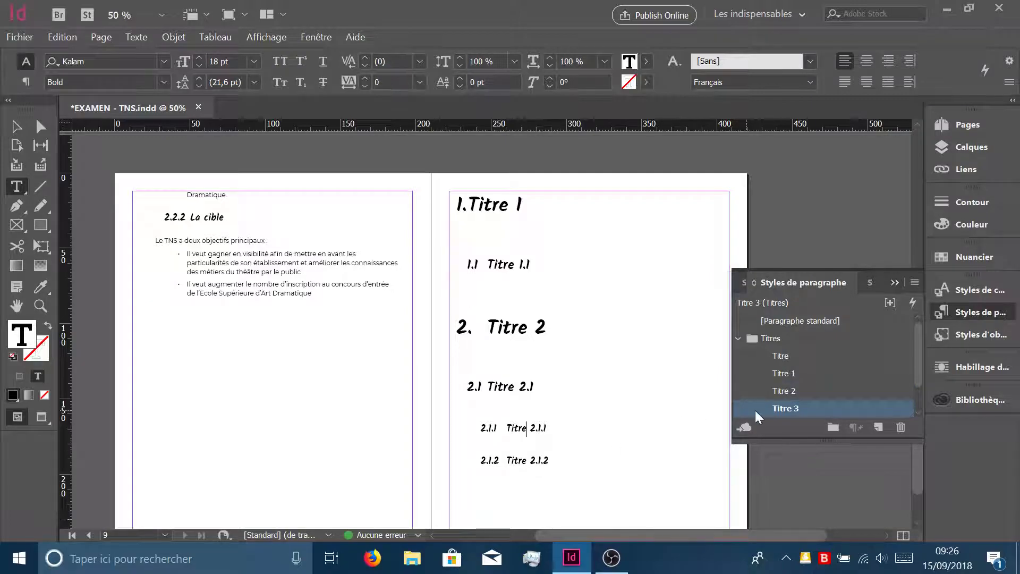
{"action": "double_click", "coordinate": [856, 405]}
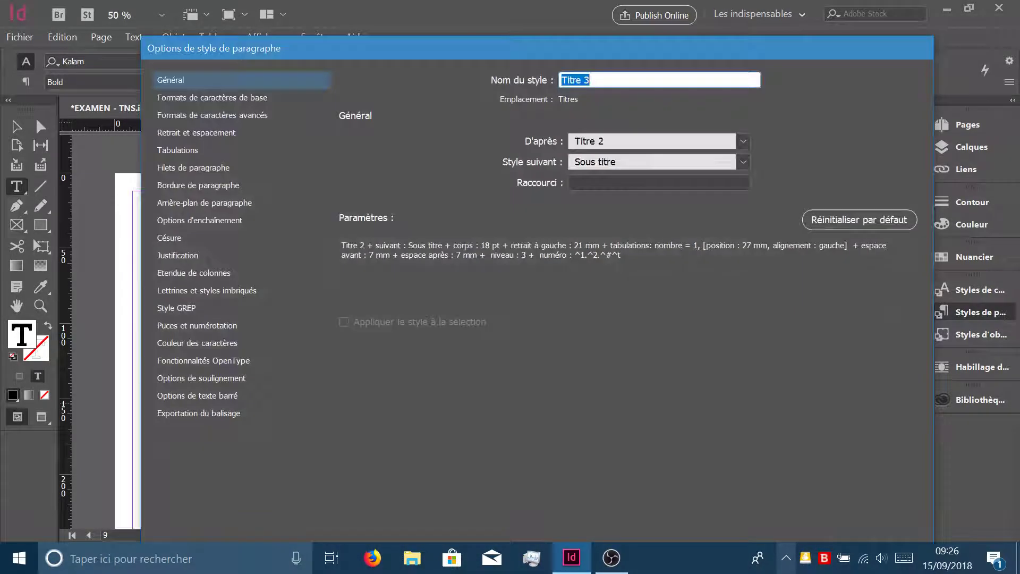
{"action": "left_click", "coordinate": [193, 329]}
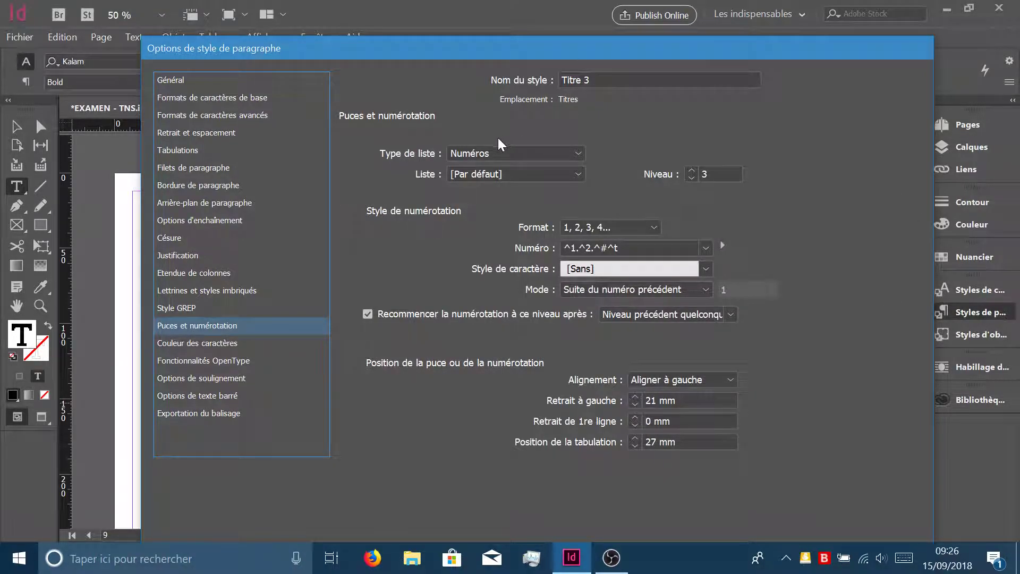
{"action": "left_click", "coordinate": [700, 177]}
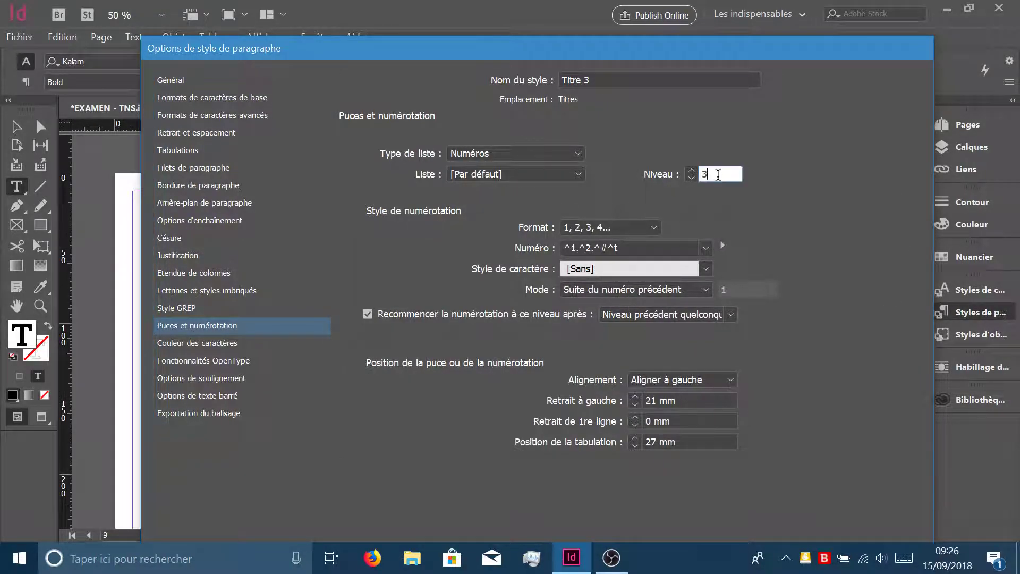
Examine the parts of the Titre 3 number code, from the higher-level placeholders to the current level and tab.
{"action": "left_click", "coordinate": [580, 249]}
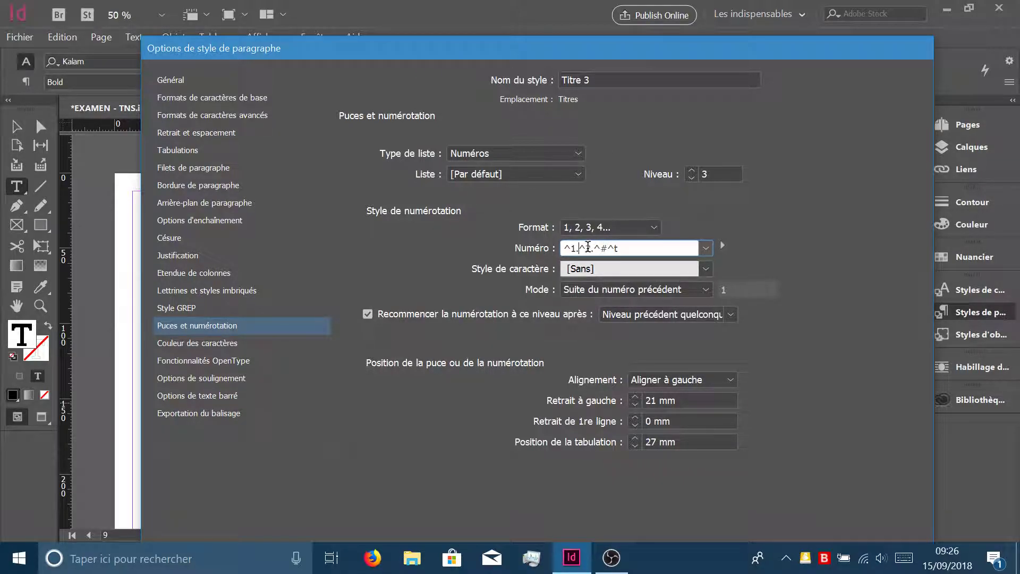
{"action": "left_click_drag", "start_coordinate": [601, 248], "coordinate": [680, 250]}
{"action": "left_click", "coordinate": [623, 250]}
{"action": "left_click_drag", "start_coordinate": [595, 249], "coordinate": [550, 248]}
Uncover the headings on the page and compare them with the ^1, ^2 and ^# placeholders of the Titre 3 number code.
{"action": "left_click_drag", "start_coordinate": [324, 46], "coordinate": [729, 33]}
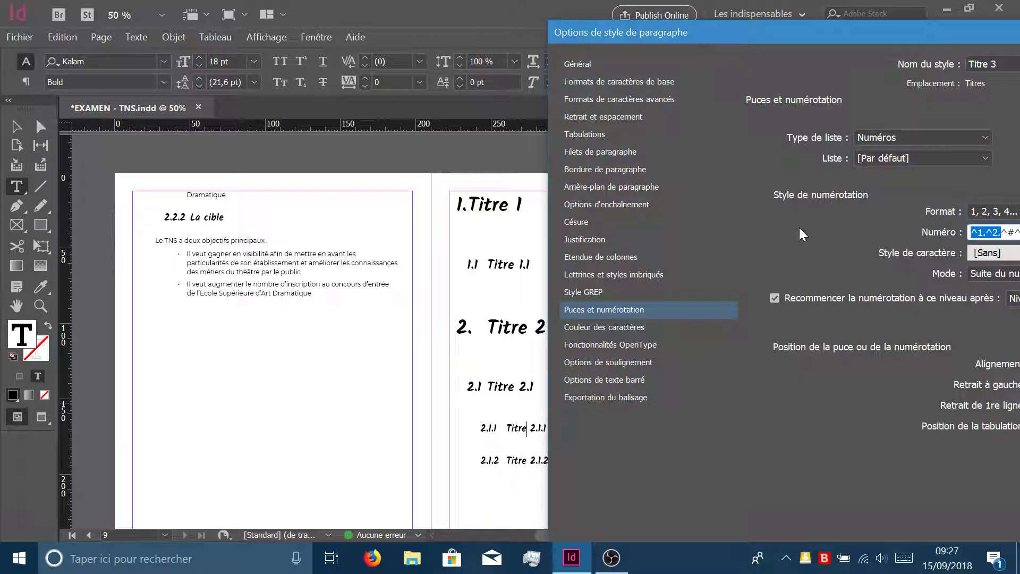
{"action": "left_click", "coordinate": [984, 232]}
{"action": "left_click", "coordinate": [998, 232]}
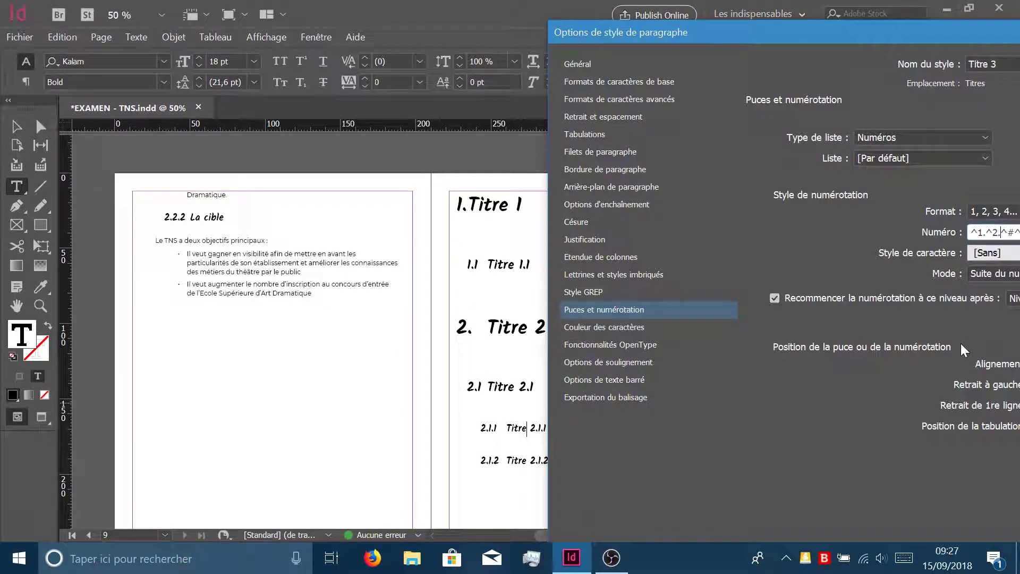
{"action": "left_click_drag", "start_coordinate": [992, 234], "coordinate": [1003, 236]}
{"action": "left_click", "coordinate": [1007, 232]}
{"action": "double_click", "coordinate": [1003, 232]}
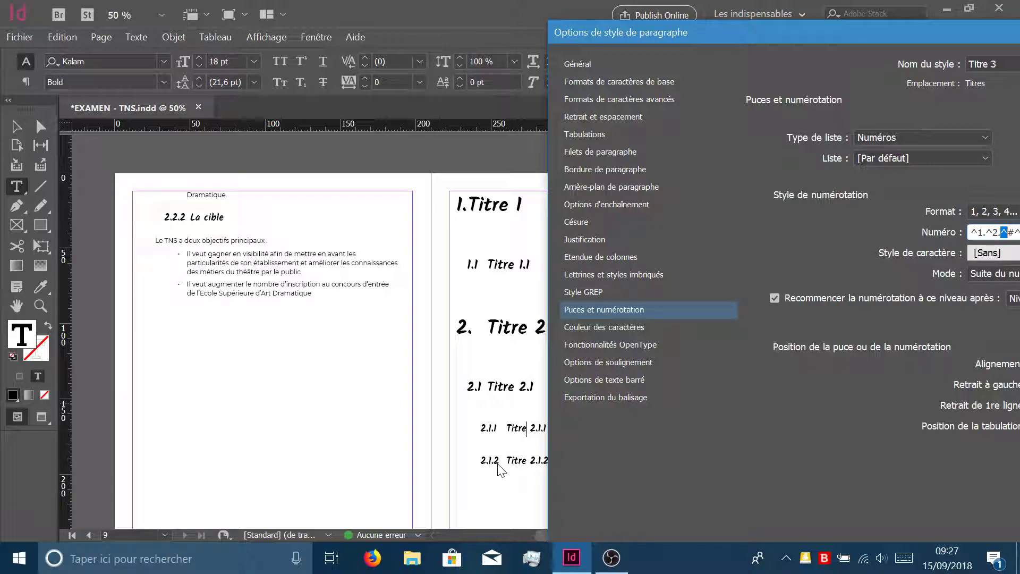
Check the ^t tab part at the end of the Titre 3 number code and accept the style options.
{"action": "left_click_drag", "start_coordinate": [760, 36], "coordinate": [514, 42]}
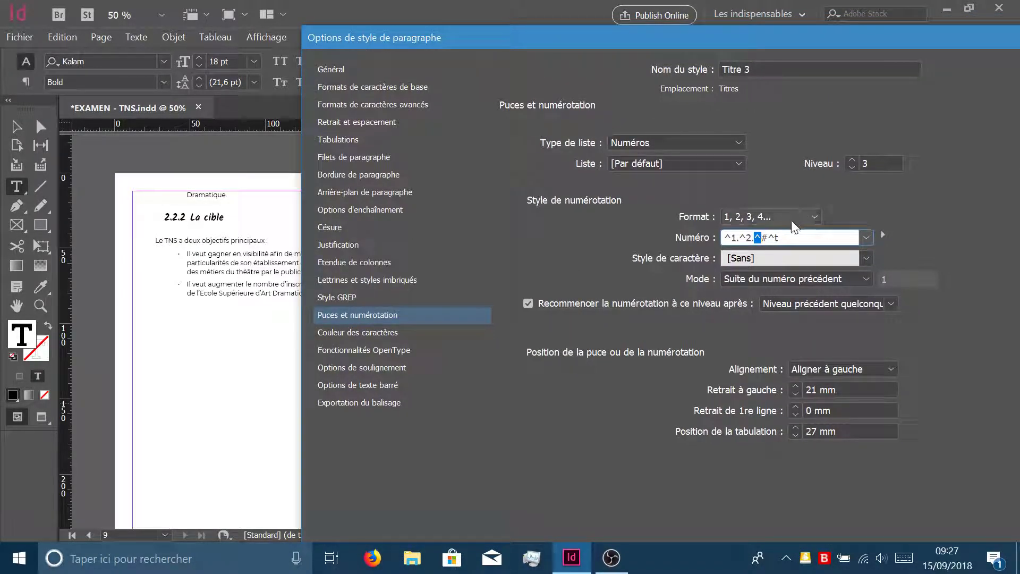
{"action": "double_click", "coordinate": [772, 238]}
{"action": "left_click_drag", "start_coordinate": [843, 45], "coordinate": [553, 78]}
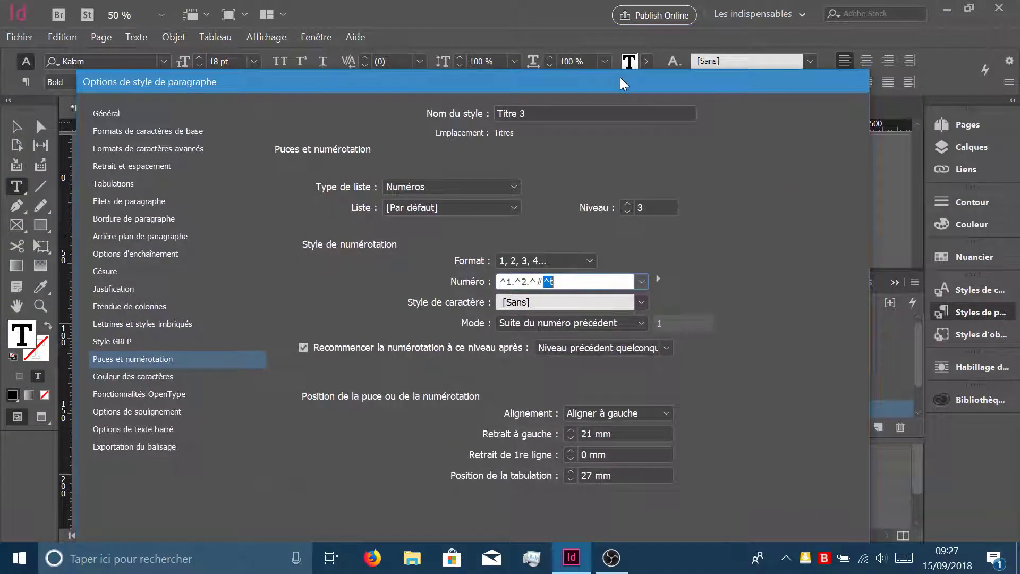
{"action": "key", "text": "Return"}
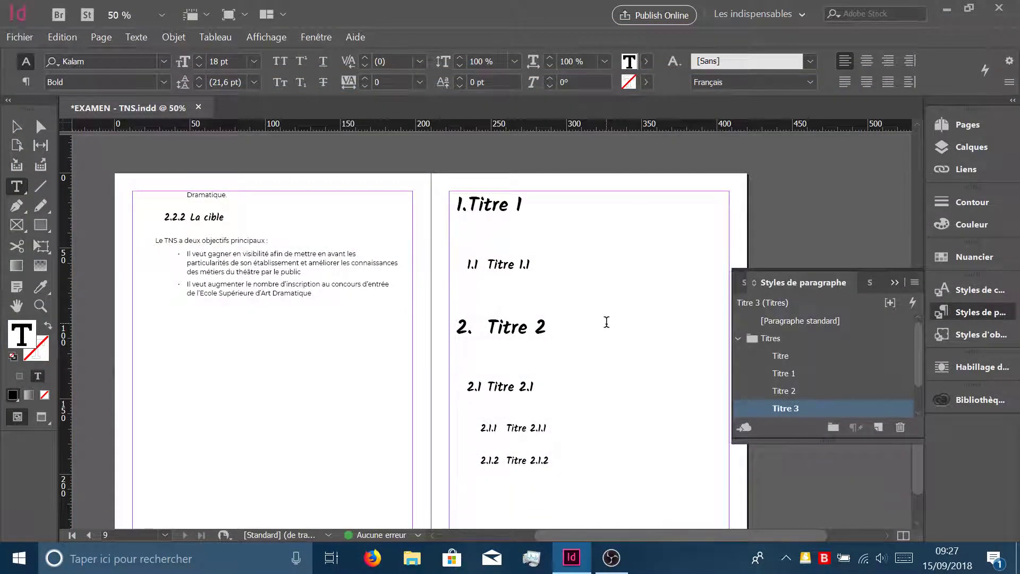
Add a new Titre 2 style heading reading "Titre 2.1" directly below the Titre 2 heading.
{"action": "left_click", "coordinate": [606, 322]}
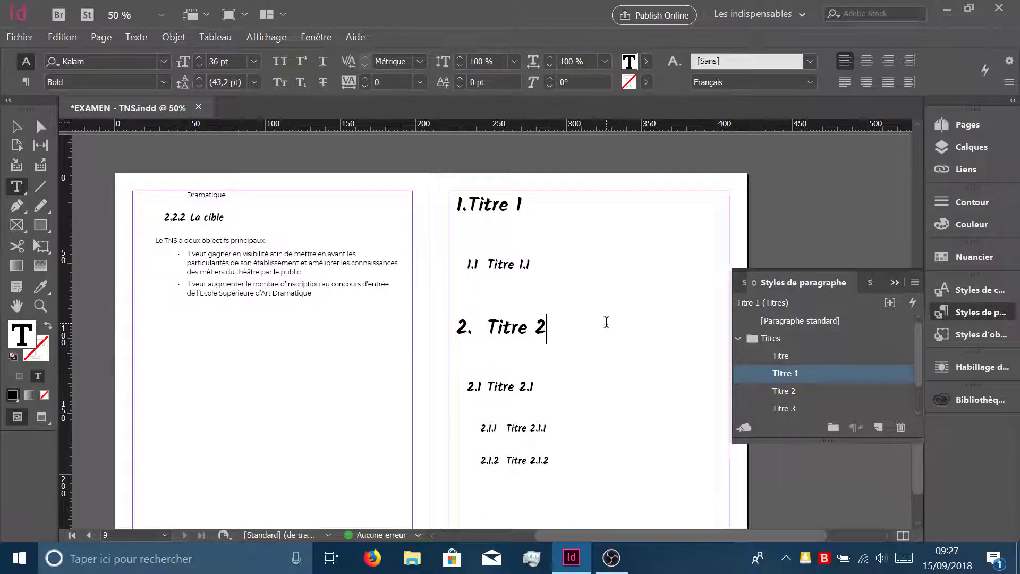
{"action": "key", "text": "Return"}
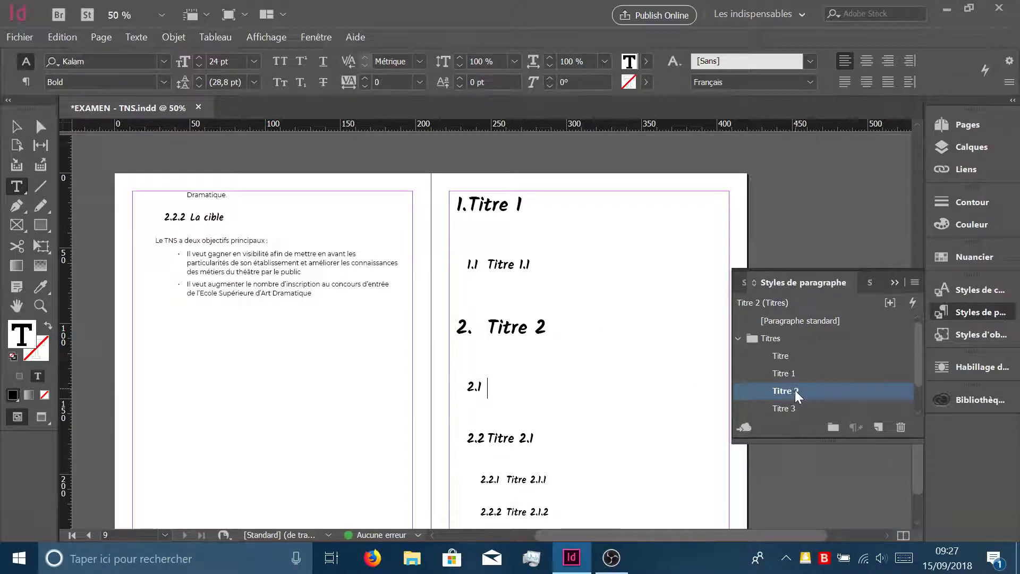
{"action": "scroll", "coordinate": [449, 428], "scroll_direction": "down", "scroll_amount": 3}
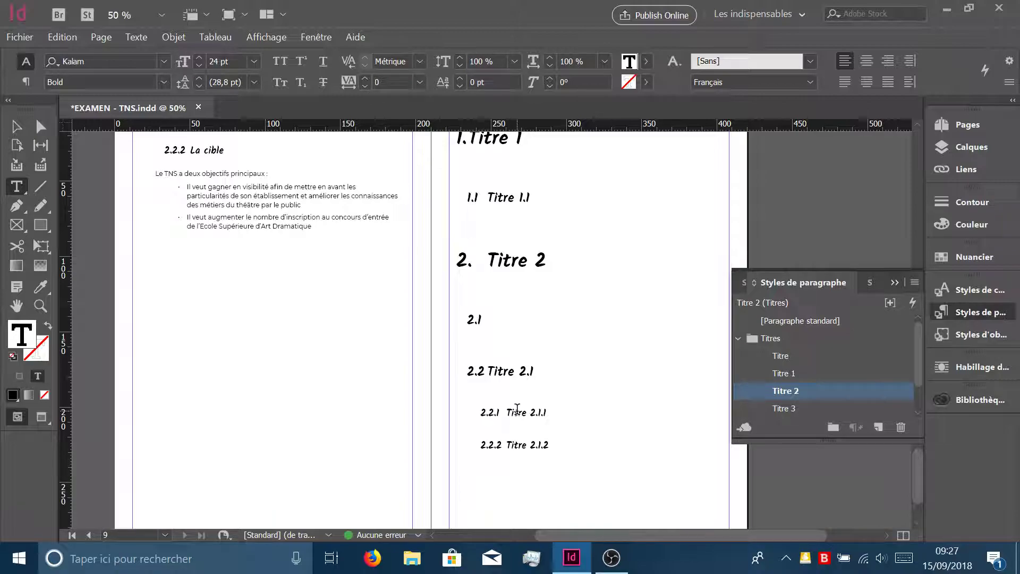
{"action": "type", "text": "Titre 2.1"}
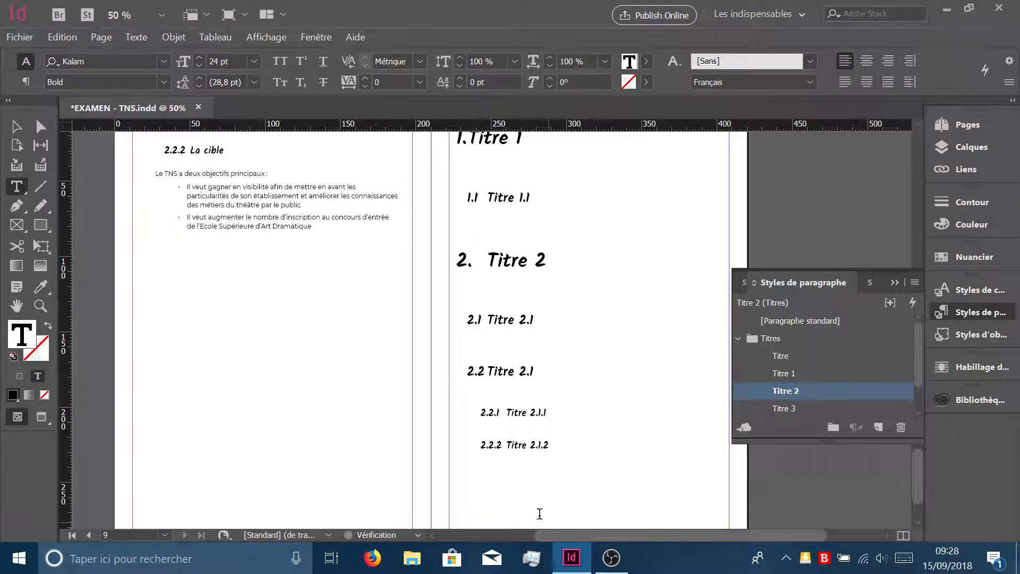
Change the text of the second Titre 2.1 heading to "Titre 2.2".
{"action": "left_click", "coordinate": [539, 377]}
{"action": "key", "text": "BackSpace"}
{"action": "type", "text": "2"}
Place the text cursor at the end of the Titre 1.1 heading.
{"action": "left_click", "coordinate": [542, 445]}
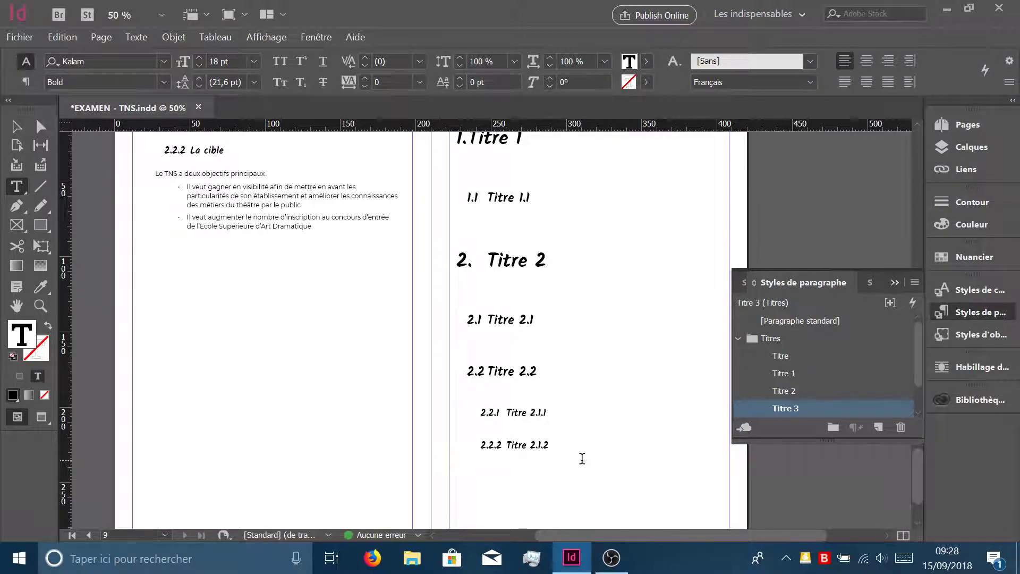
{"action": "scroll", "coordinate": [582, 451], "scroll_direction": "up", "scroll_amount": 1}
{"action": "left_click", "coordinate": [604, 230]}
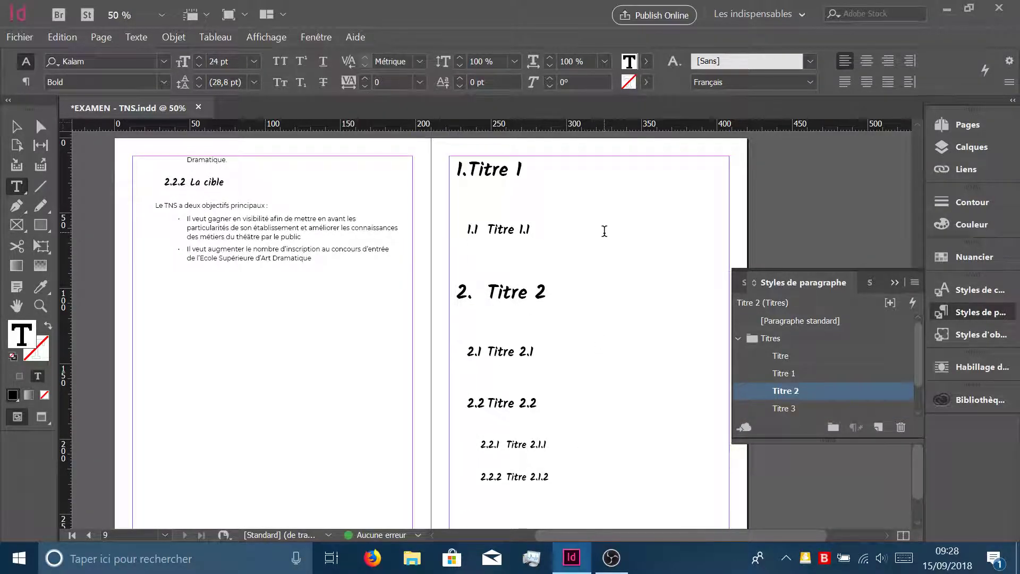